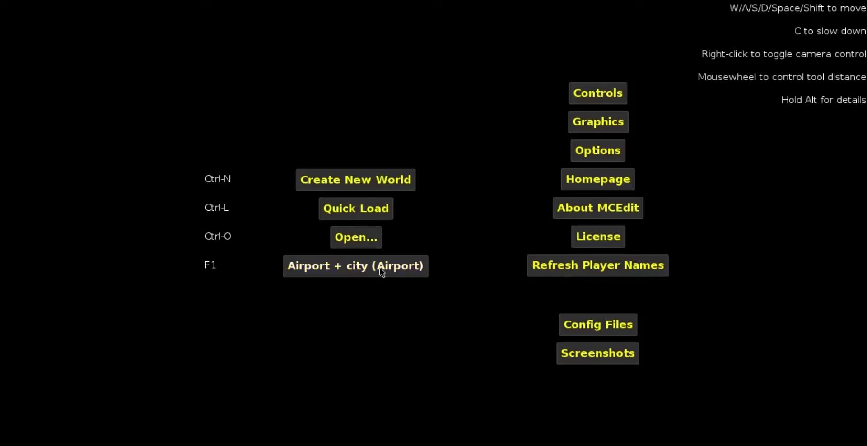
- Open the recently used Airport + city (Airport) world and take control of the camera
click(381, 270)
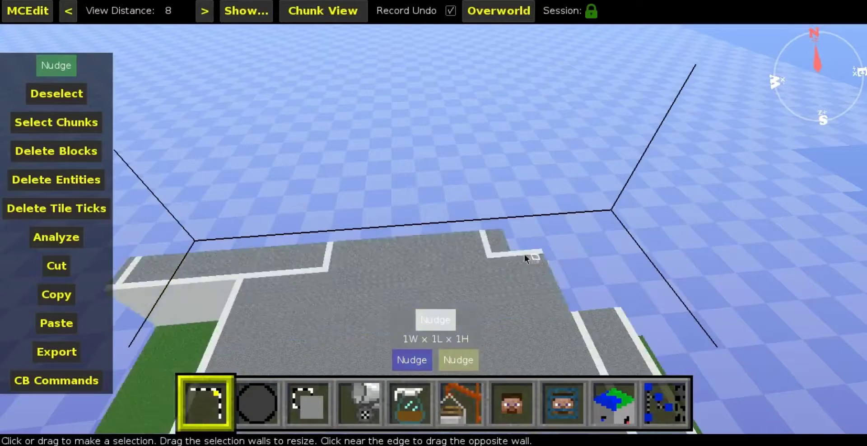
right_click(518, 256)
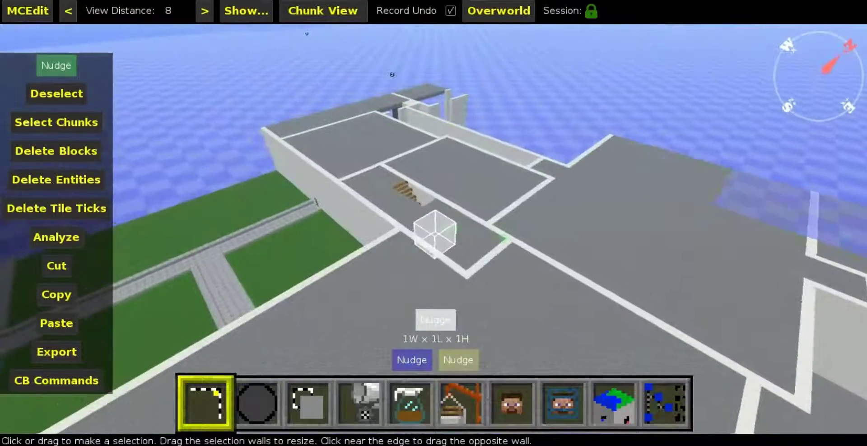
- Fly around the airport and examine its buildings, roofs, paths and the surrounding grass and terrain
right_drag(474, 303, 339, 289)
key(w)
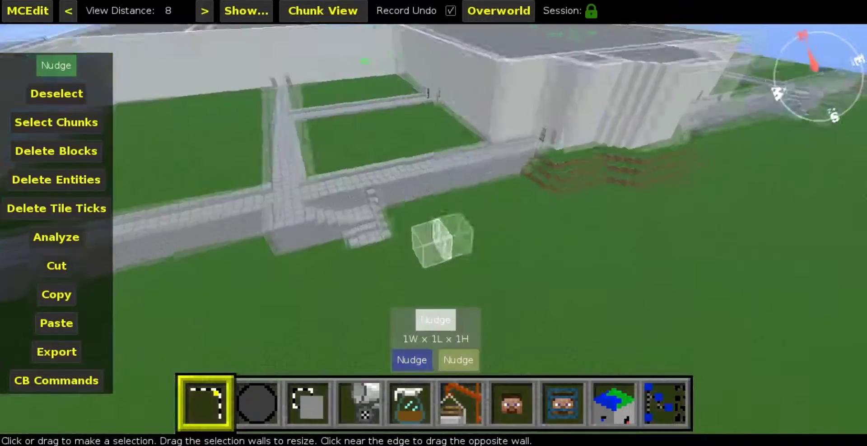
key(s)
key(w)
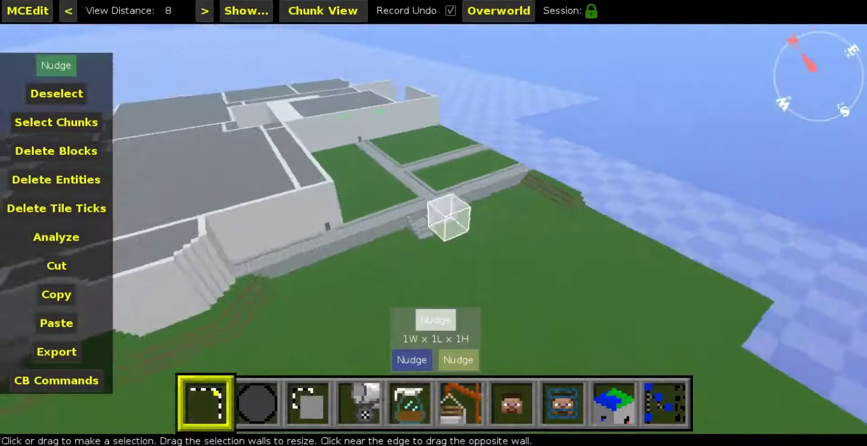
key(d)
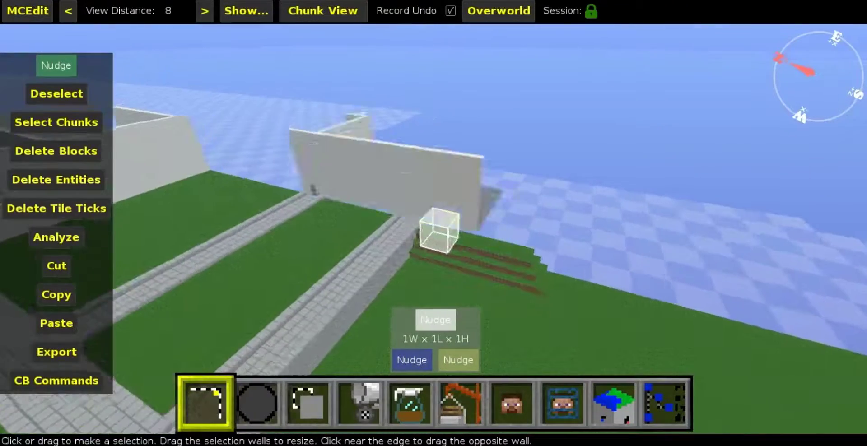
key(d)
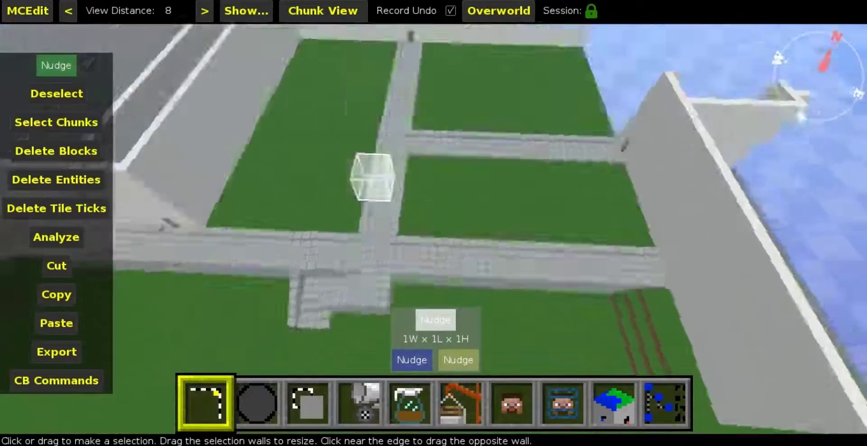
key(w)
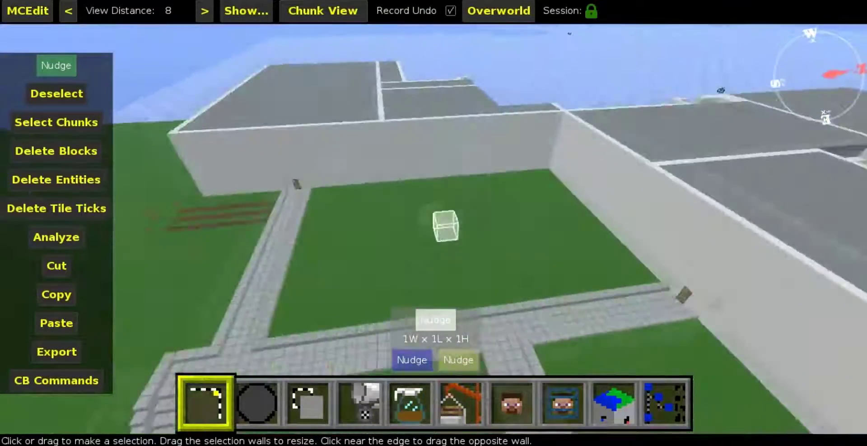
right_click(434, 225)
key(a)
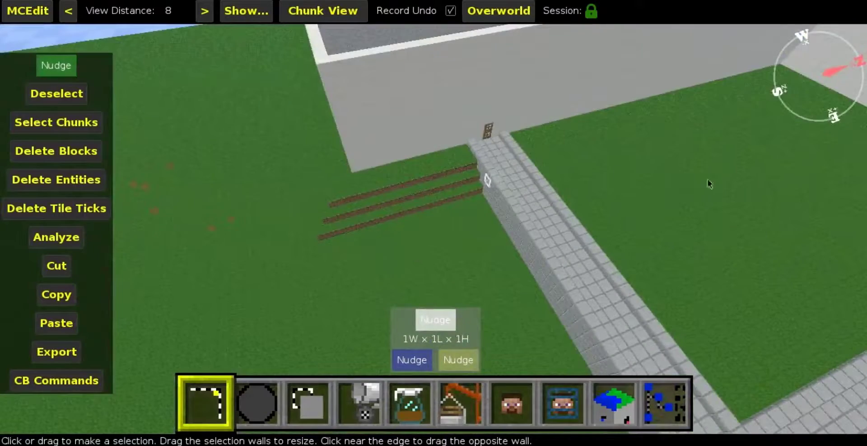
right_click(619, 172)
key(w)
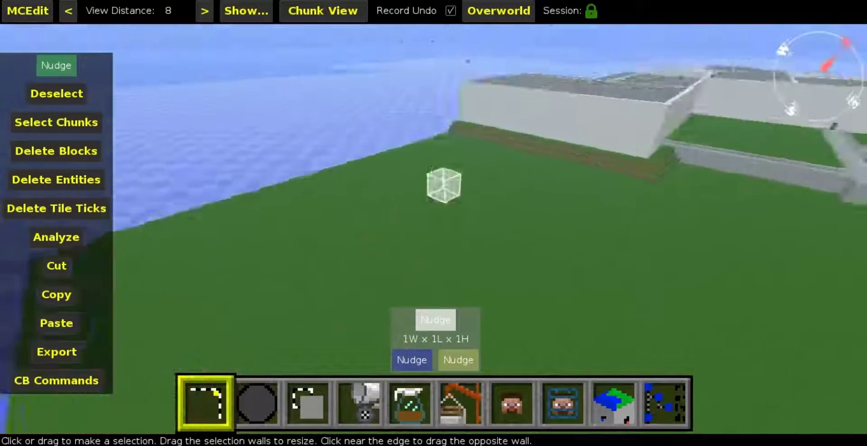
key(w)
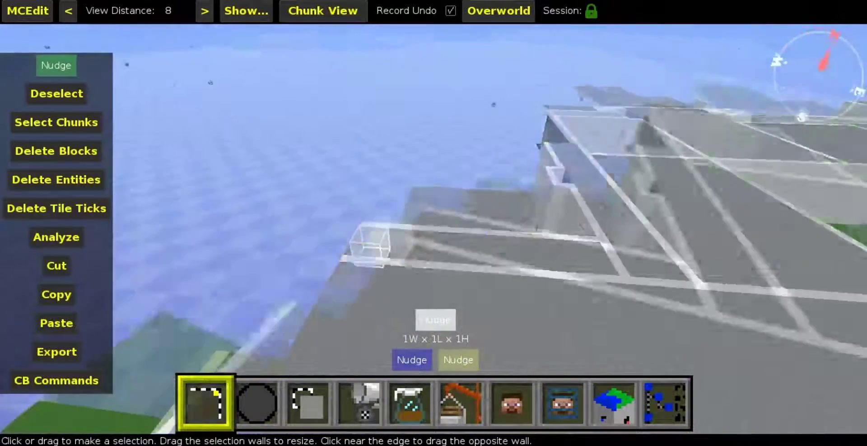
right_drag(609, 226, 680, 231)
right_click(346, 352)
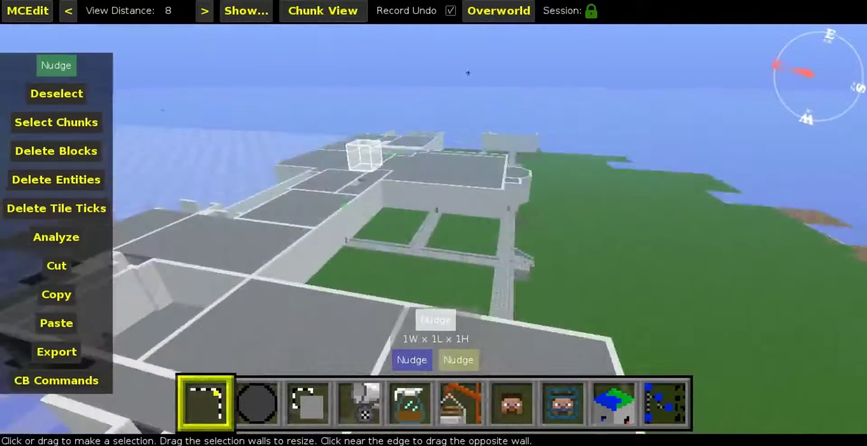
key(w)
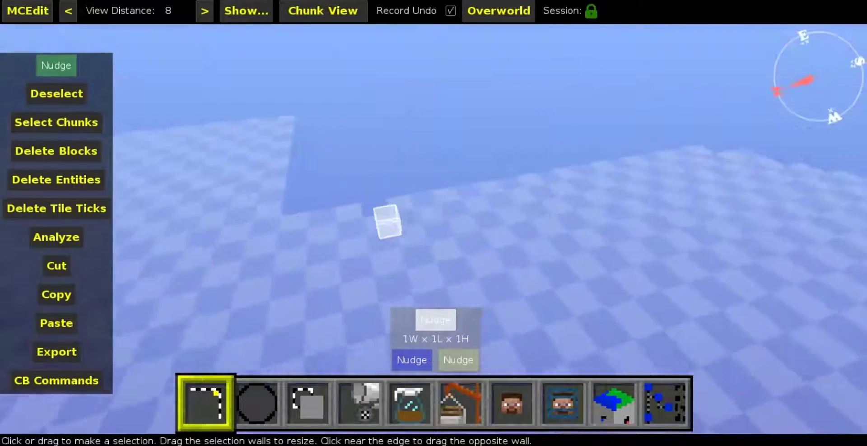
right_click(283, 210)
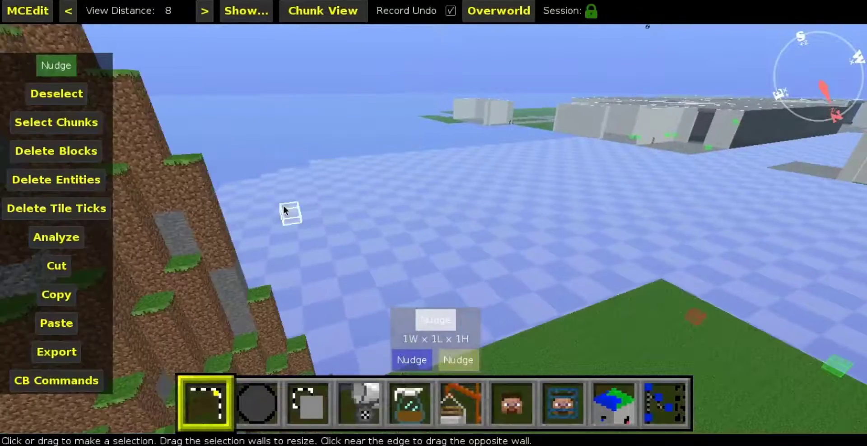
- Select a box of about 101W x 317L x 61H across the forested hill terrain beside the flat grass
right_drag(284, 208, 408, 221)
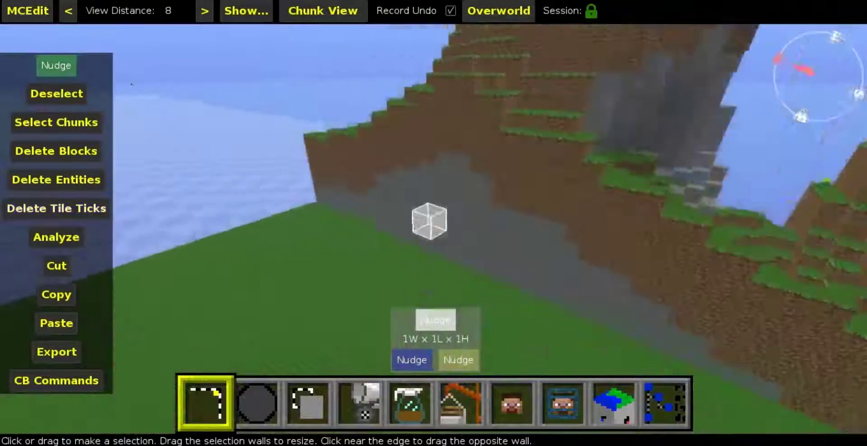
key(w)
right_click(276, 204)
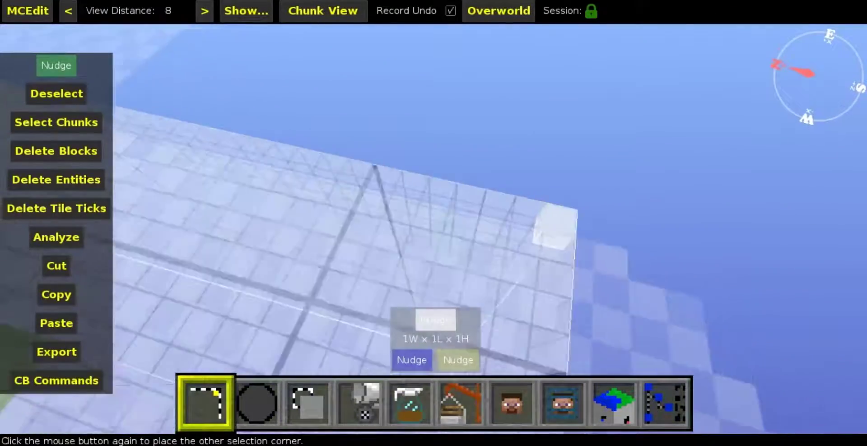
key(d)
key(d)
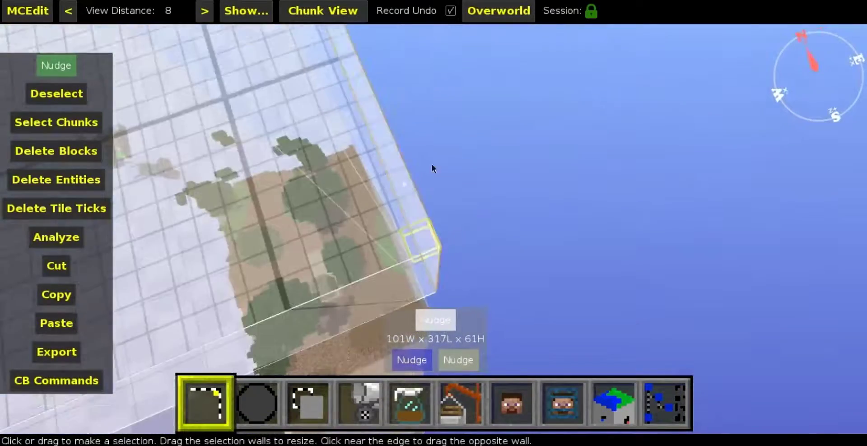
- Lower the top of the terrain selection to a height of 49 blocks
right_click(415, 183)
key(d)
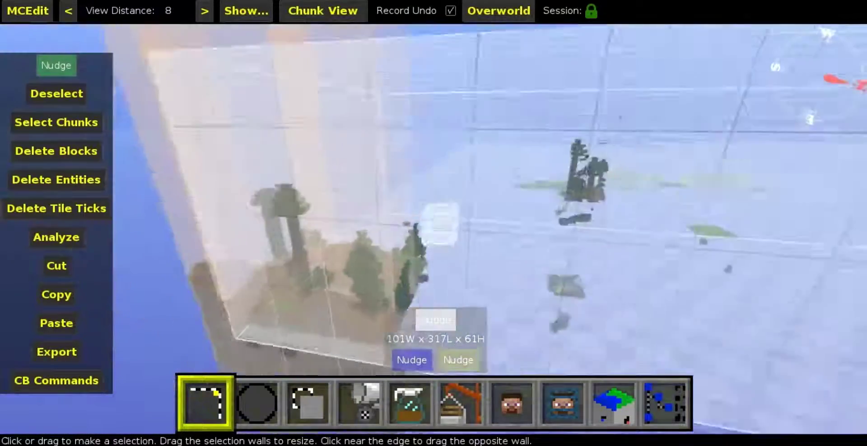
right_drag(399, 162, 483, 217)
key(space)
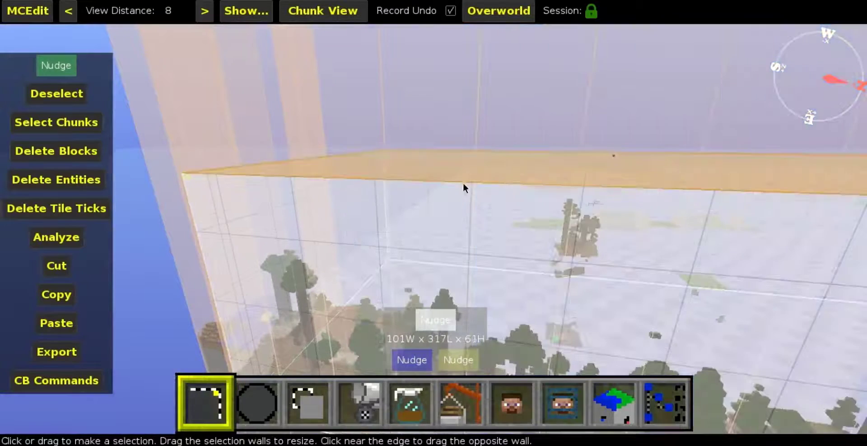
drag(473, 247, 481, 229)
right_click(481, 229)
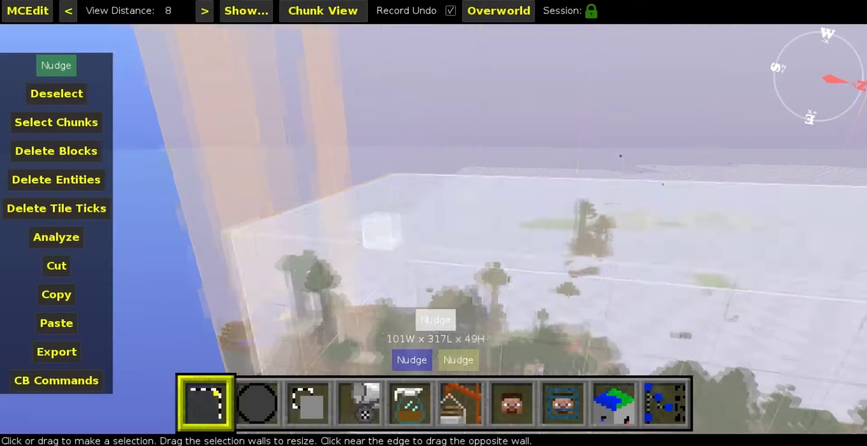
- Move the end wall of the terrain selection to make it 312 blocks long
key(a)
right_click(481, 230)
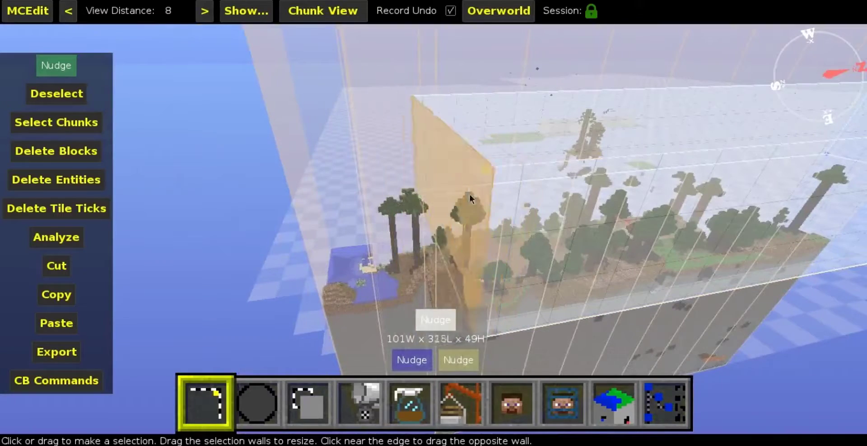
drag(400, 205, 458, 197)
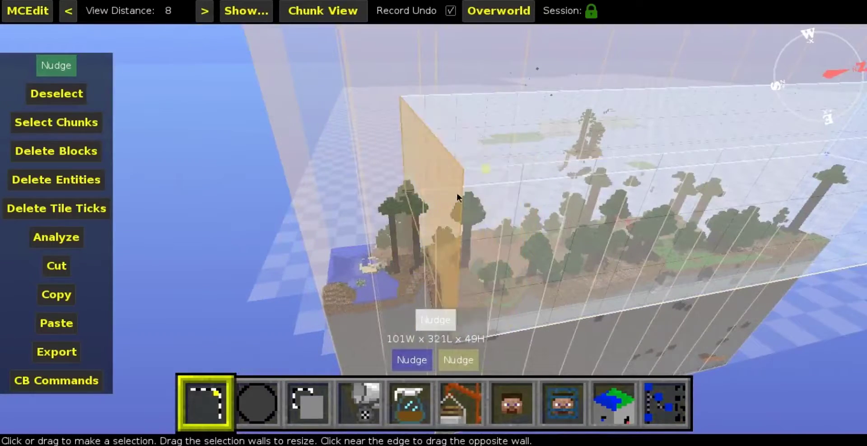
right_click(459, 198)
right_click(370, 203)
right_click(418, 225)
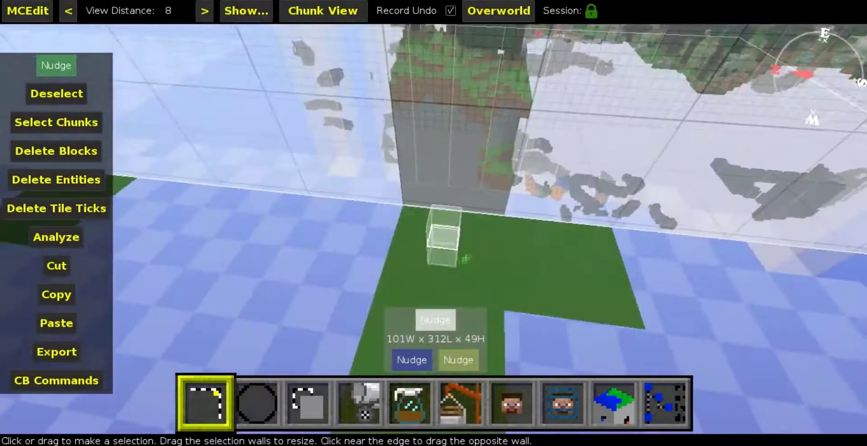
- Delete the blocks inside the 101W x 312L x 49H hill selection and deselect it
key(w)
right_click(416, 227)
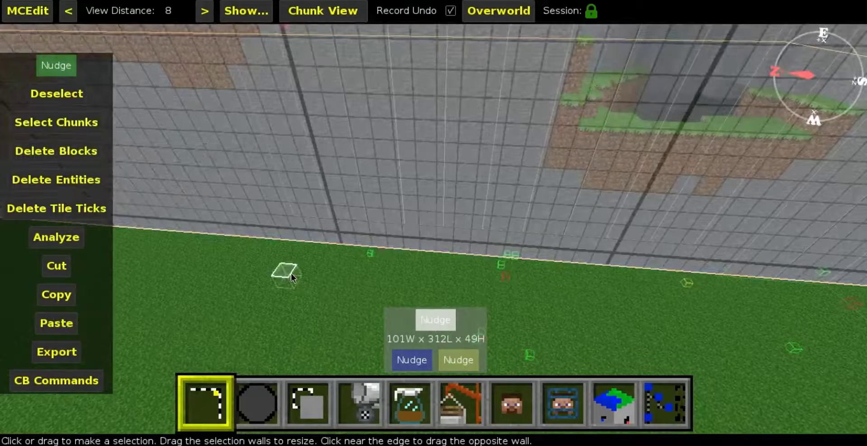
key(Delete)
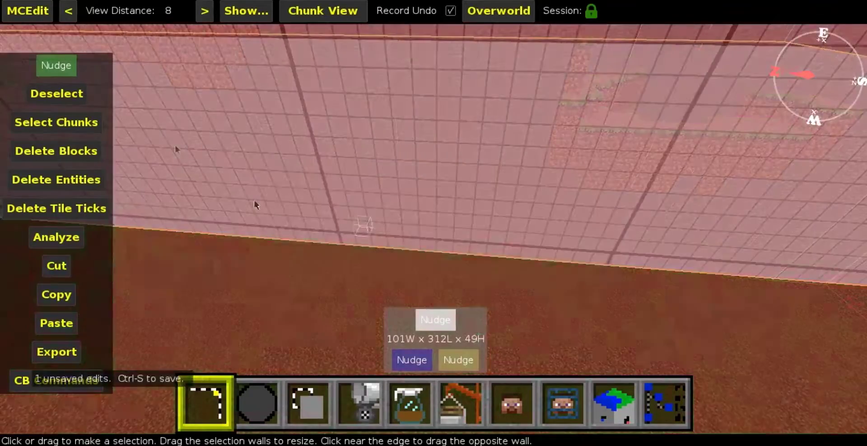
click(60, 102)
- Select a one-block-high area of about 63W x 83L on the exposed stone next to the grass
right_click(60, 103)
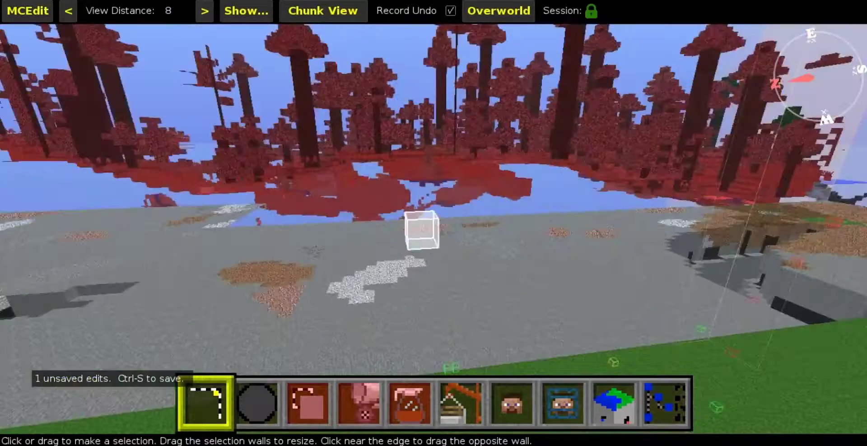
right_drag(421, 230, 285, 229)
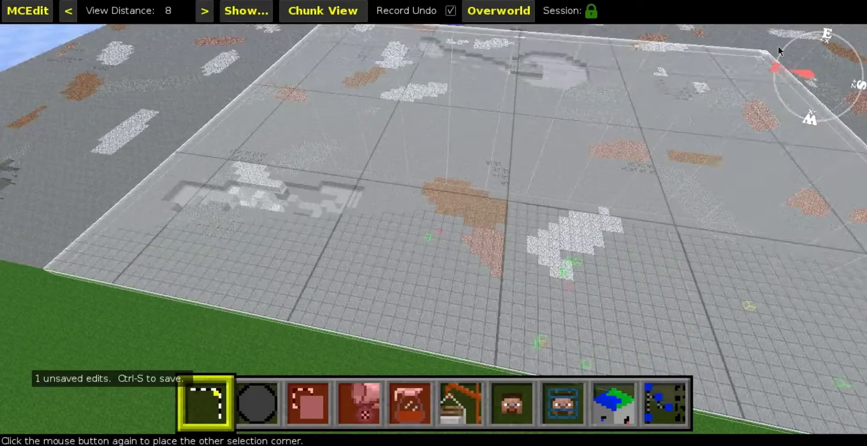
click(768, 45)
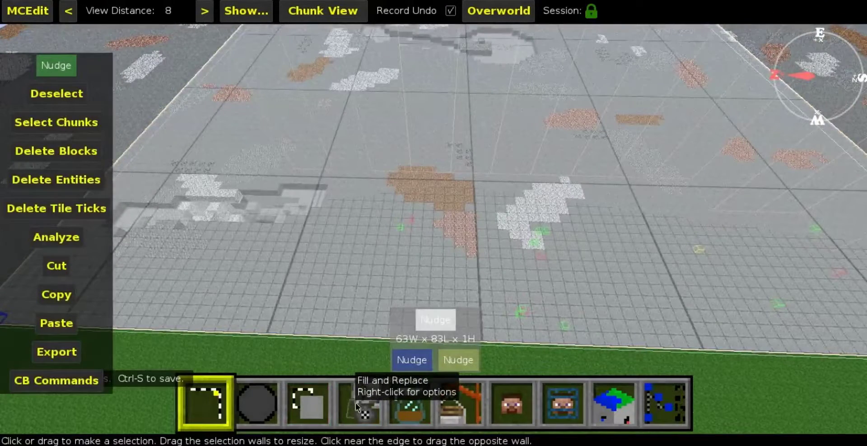
- Fill the selected stone area with Grass Block
click(356, 407)
click(95, 199)
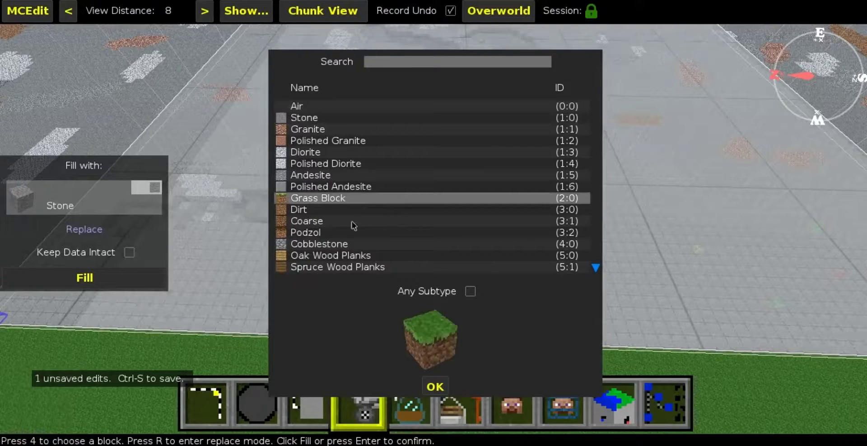
scroll(353, 225, down, 2)
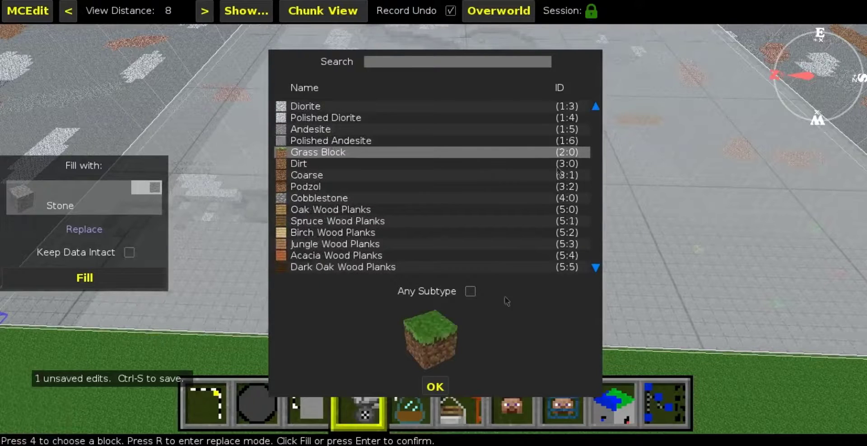
click(435, 386)
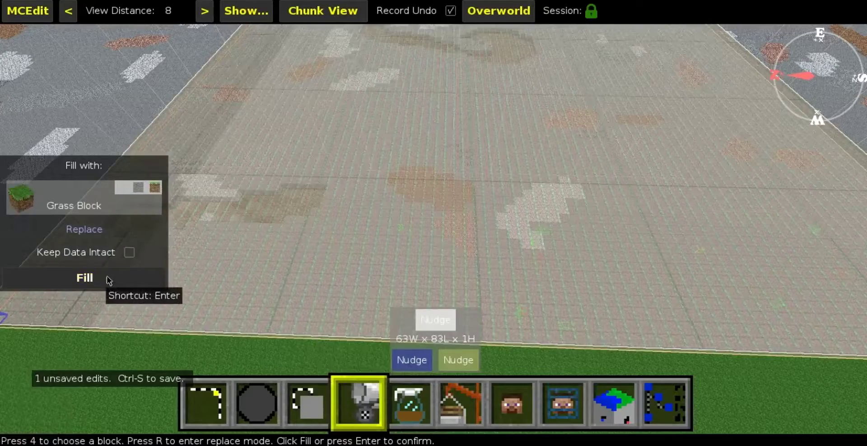
click(109, 280)
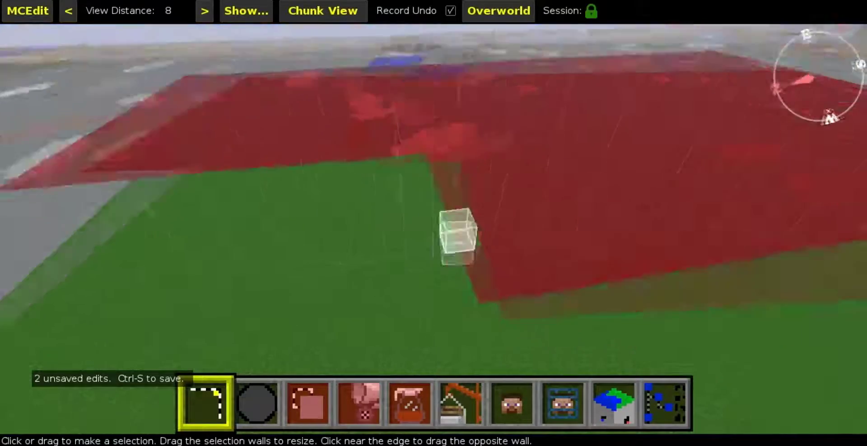
key(w)
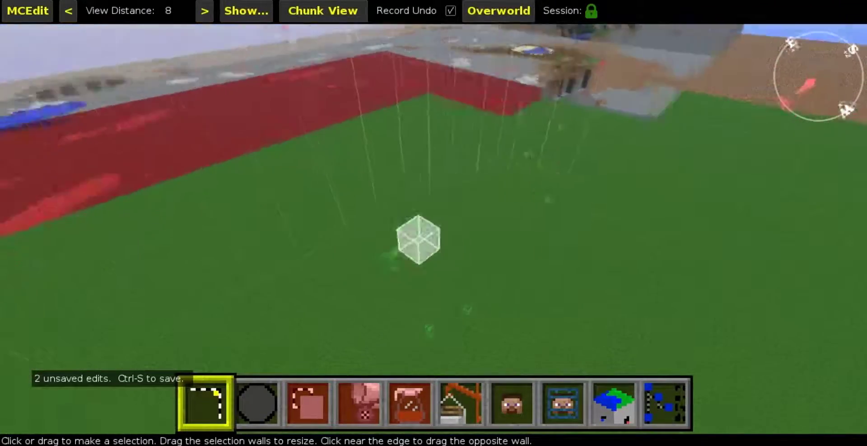
key(w)
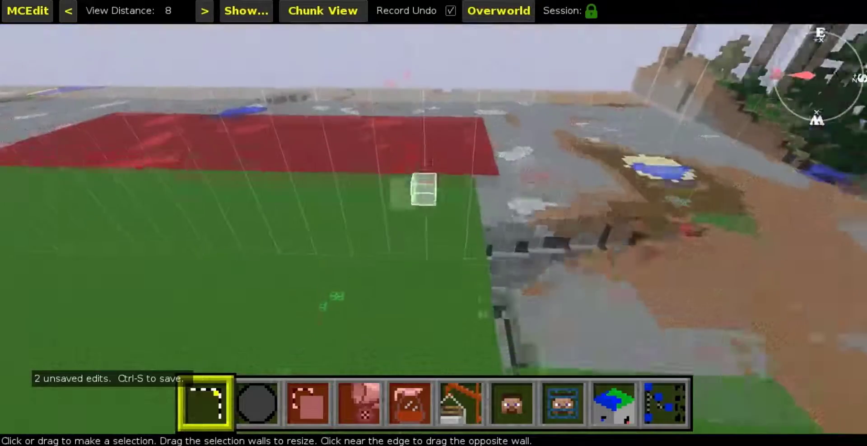
key(w)
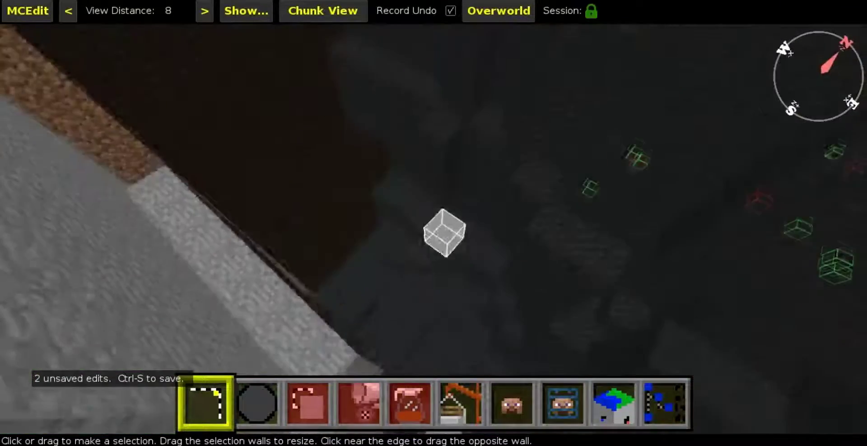
key(space)
right_click(315, 118)
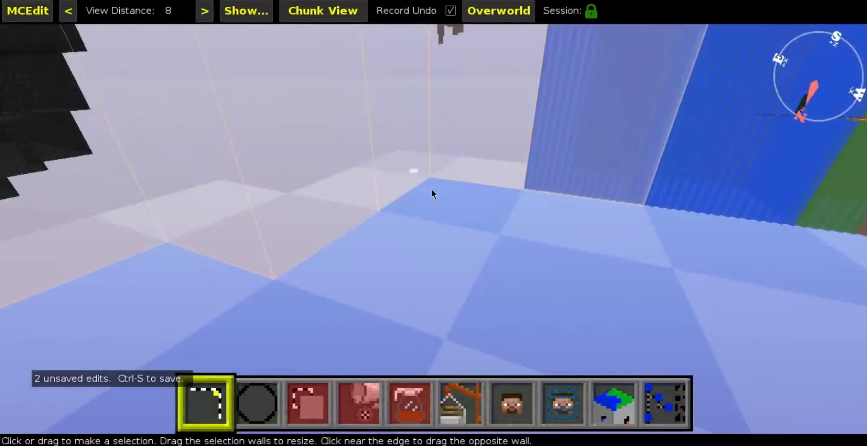
click(432, 190)
right_click(432, 190)
key(space)
click(433, 229)
right_click(419, 202)
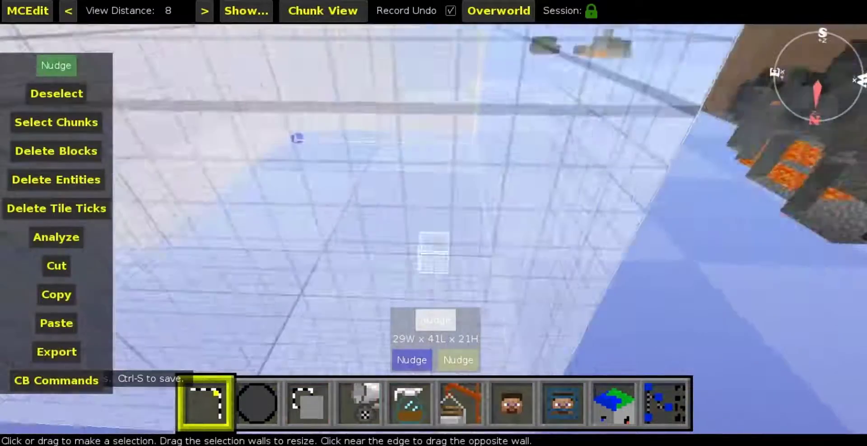
key(space)
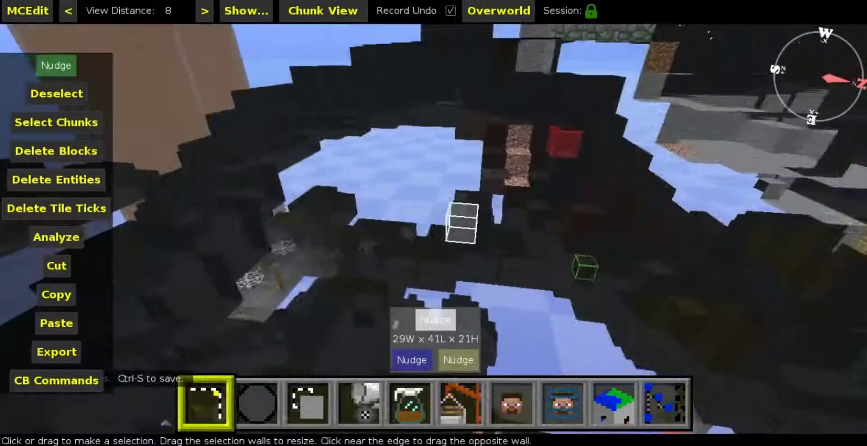
right_drag(395, 324, 395, 324)
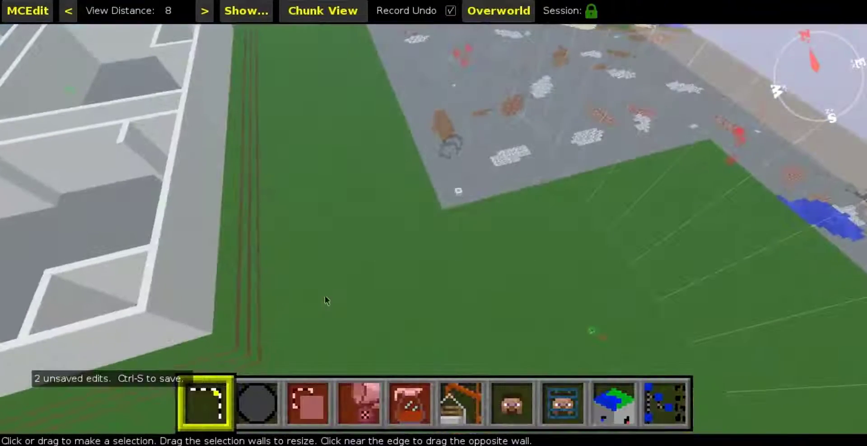
- Set the round Erode brush to a height, length and width of 100 and preview it over the terrain
key(w)
key(d)
click(266, 418)
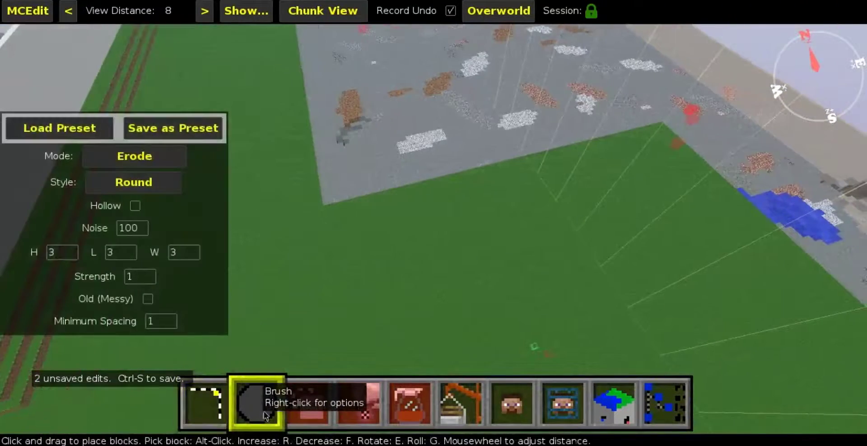
mouse_move(356, 255)
right_down()
mouse_move(551, 217)
mouse_move(521, 205)
mouse_move(515, 215)
right_up()
key(d)
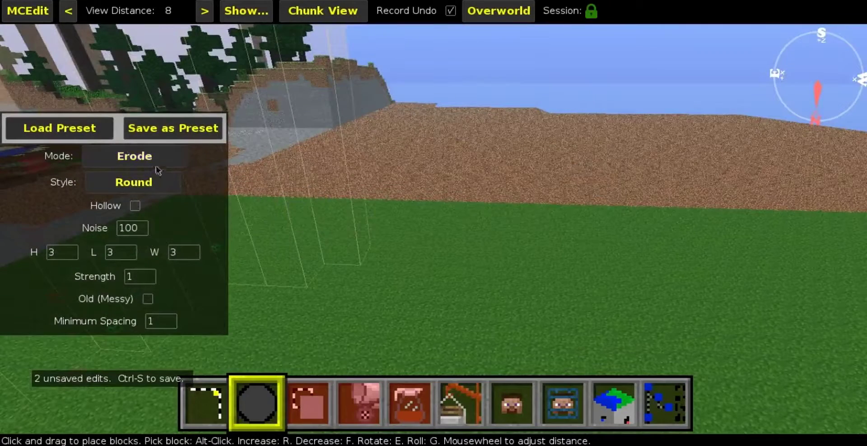
click(165, 186)
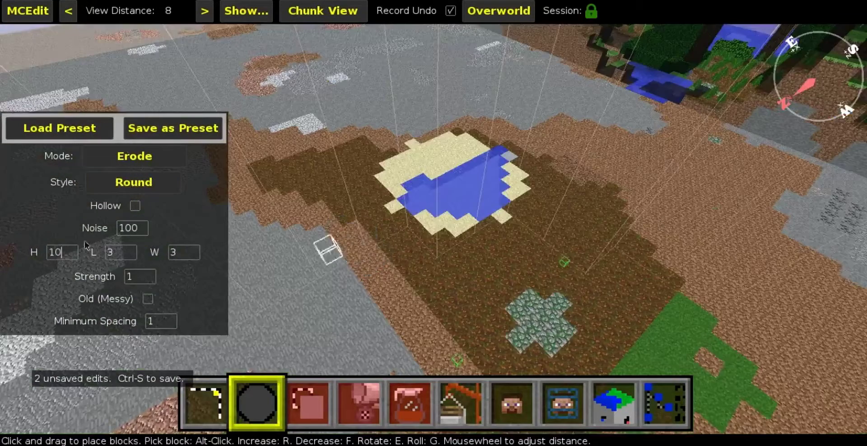
click(164, 259)
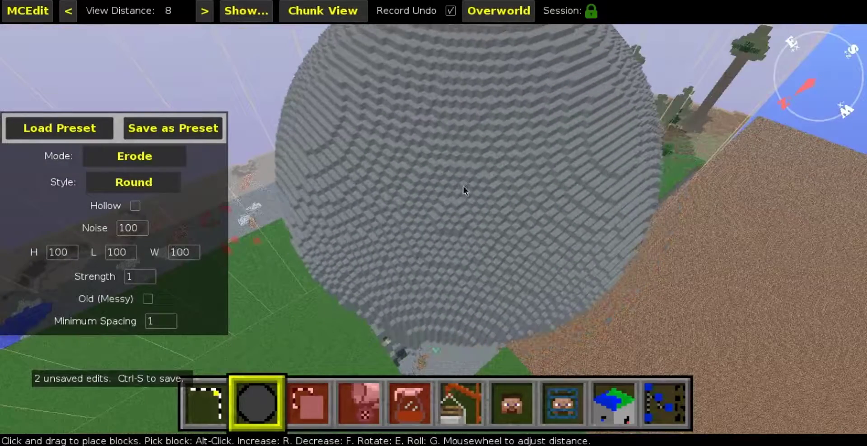
right_drag(574, 189, 573, 189)
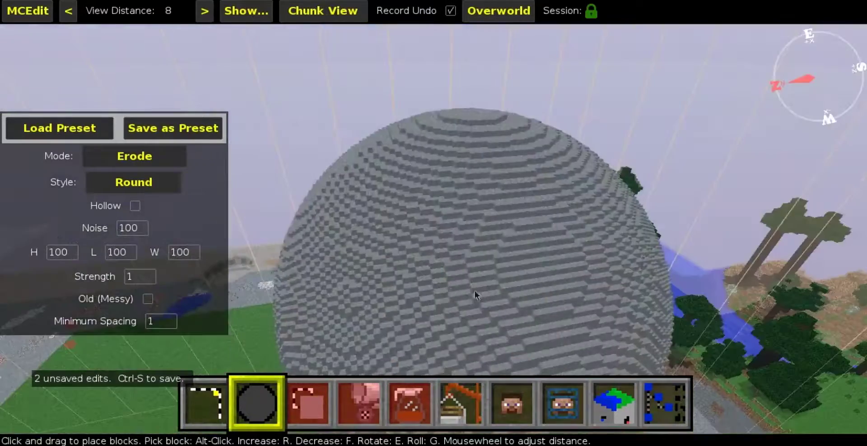
right_drag(465, 285, 465, 285)
right_click(273, 400)
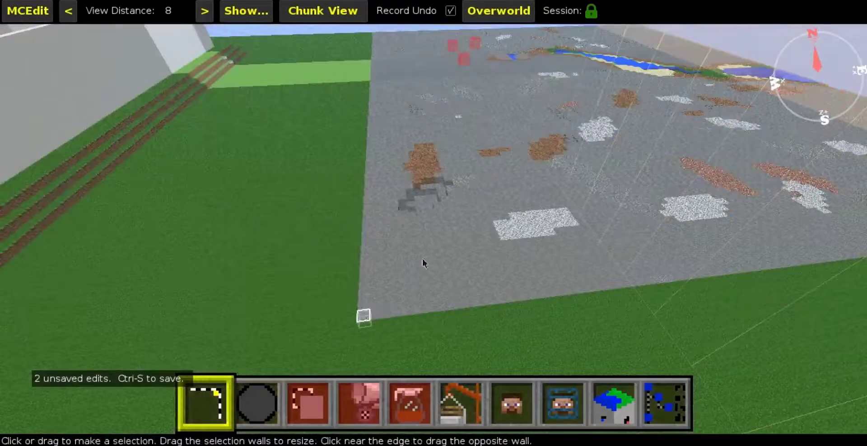
- Try a 16W x 14L x 1H selection on the stone corner and a 9W x 2L x 1H selection on the grass
drag(364, 317, 495, 202)
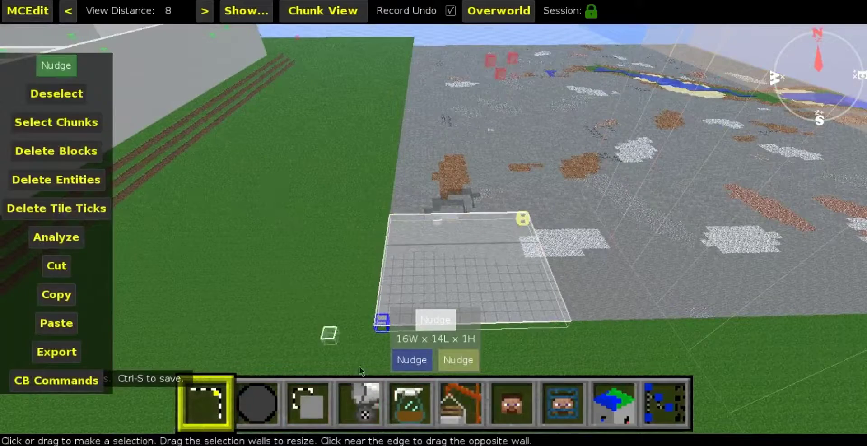
click(341, 185)
click(401, 180)
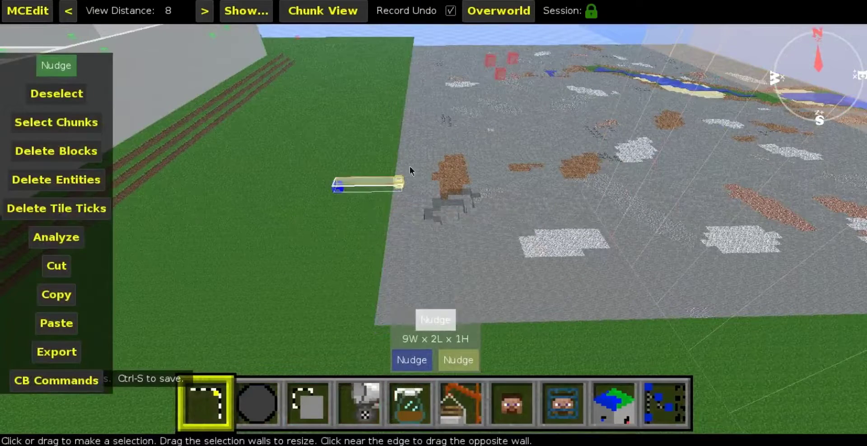
- Select a 13W x 11L x 1H section of the black road with its yellow dashes and copy it
key(space)
key(w)
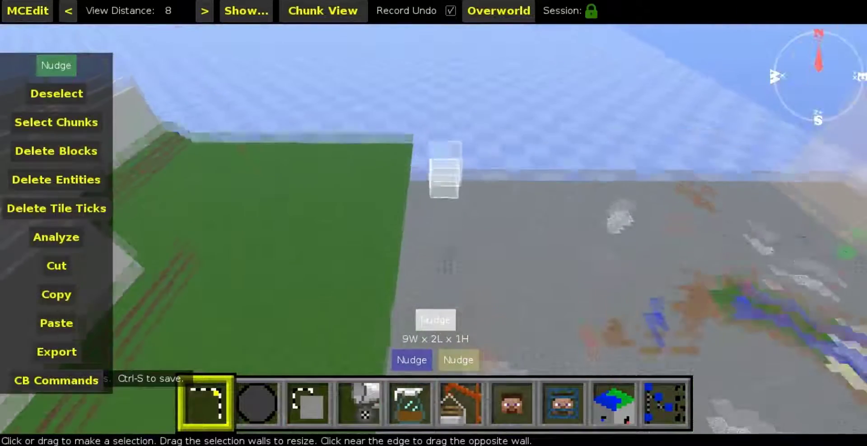
key(w)
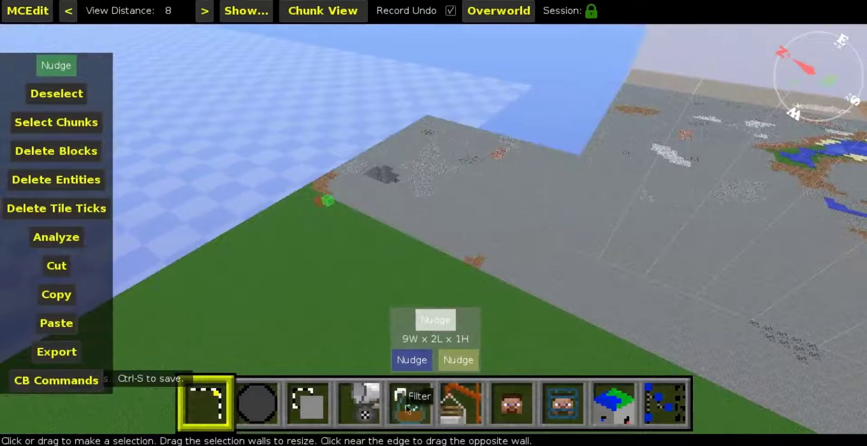
right_click(484, 356)
key(w)
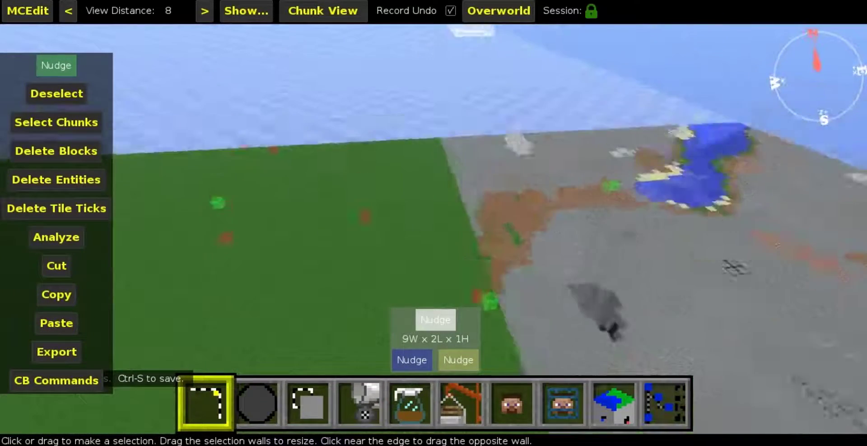
right_click(485, 356)
key(w)
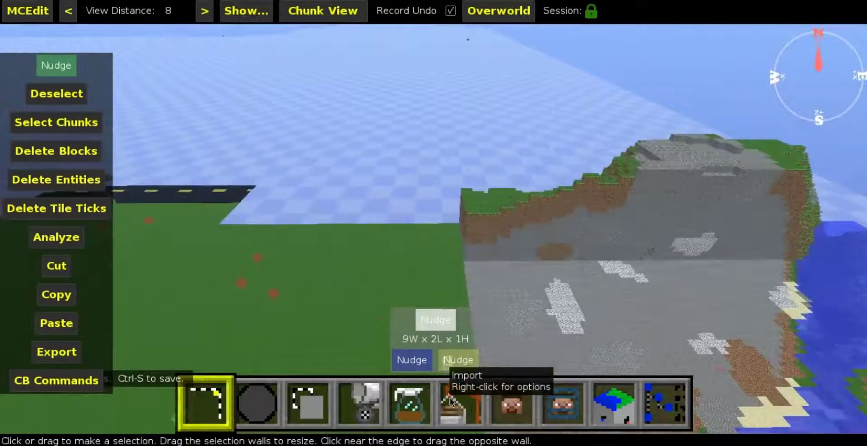
right_click(539, 262)
key(w)
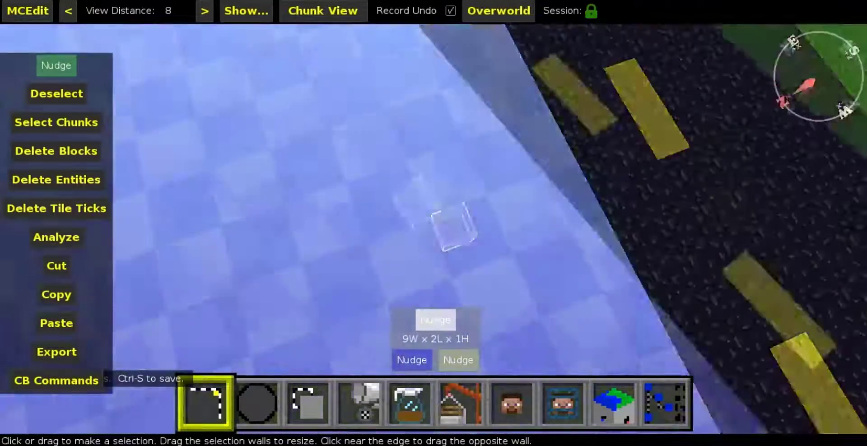
right_click(540, 262)
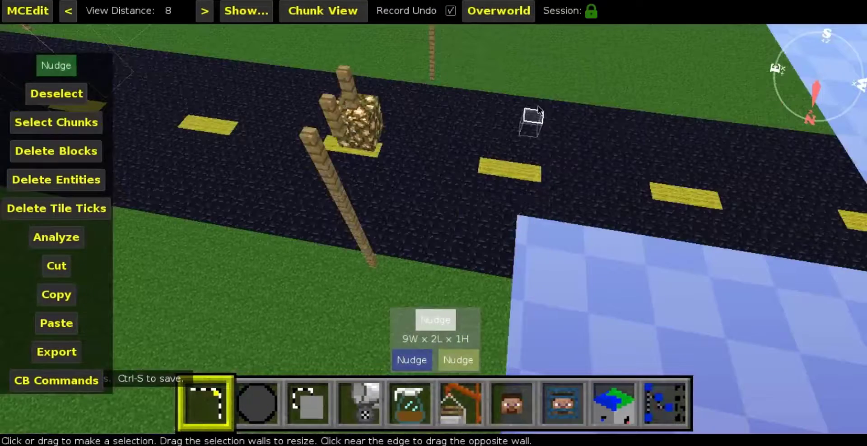
click(246, 218)
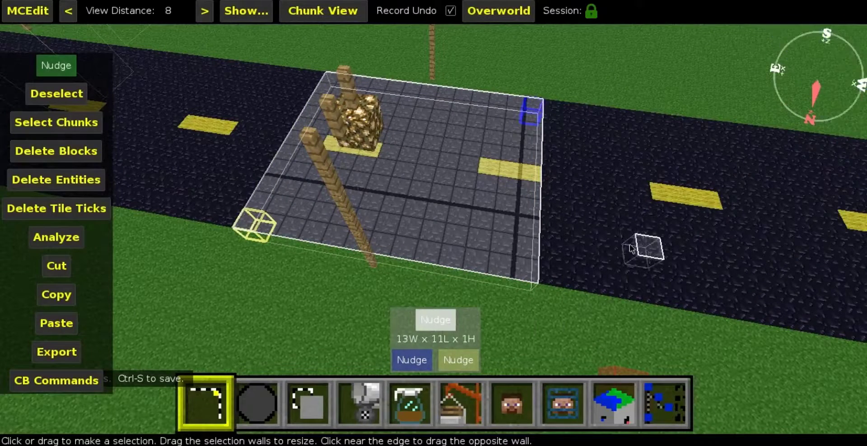
key(ctrl+c)
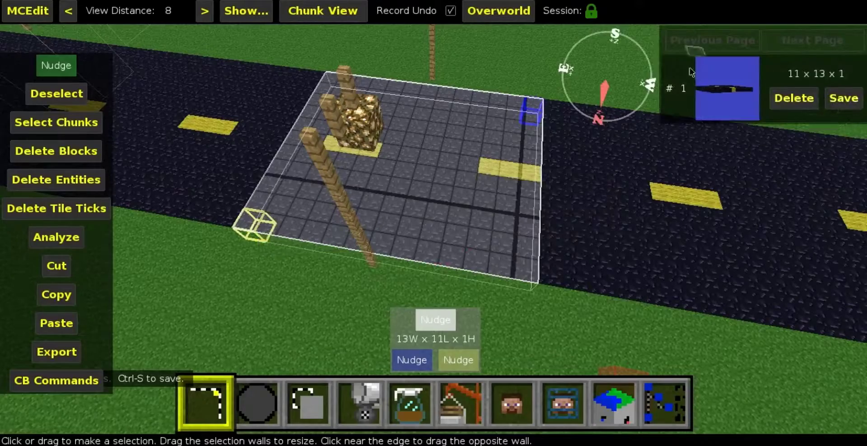
- Examine the road on both sides of the copied section and the grass leading to the airport building
right_click(636, 173)
key(a)
key(d)
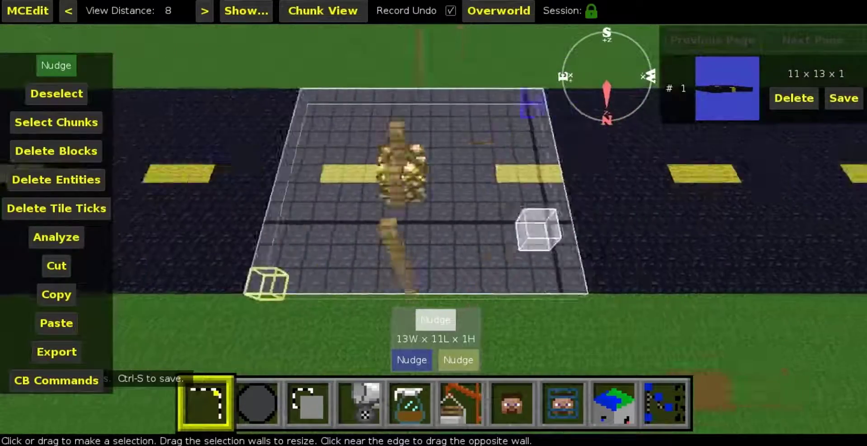
key(a)
right_click(434, 229)
key(a)
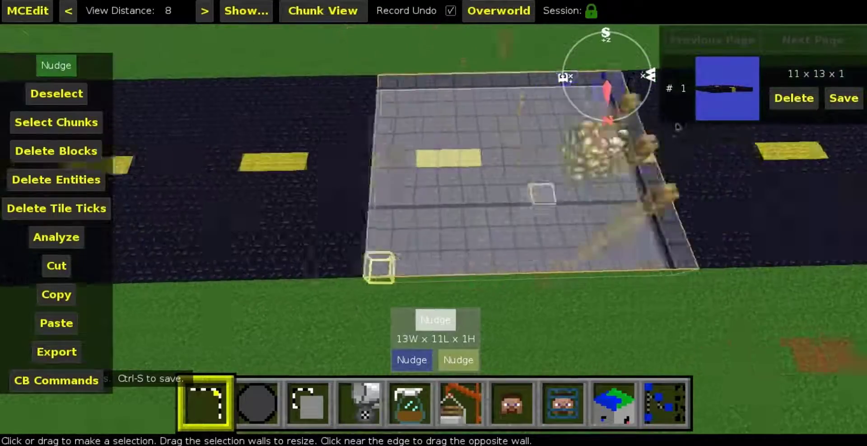
key(a)
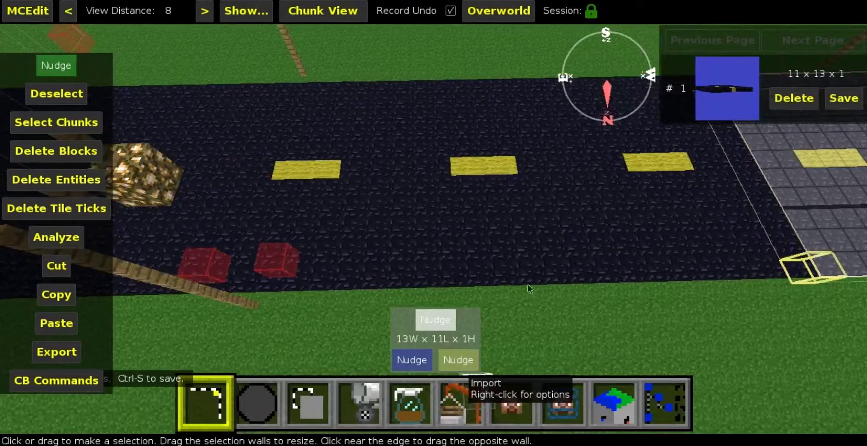
key(d)
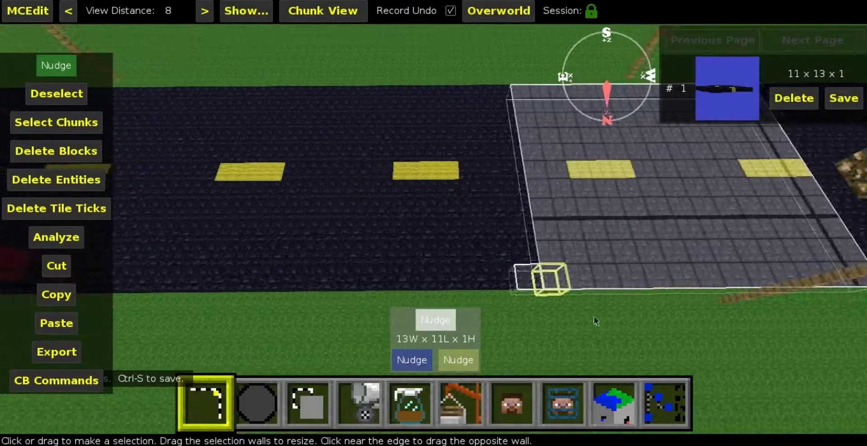
right_click(491, 389)
key(w)
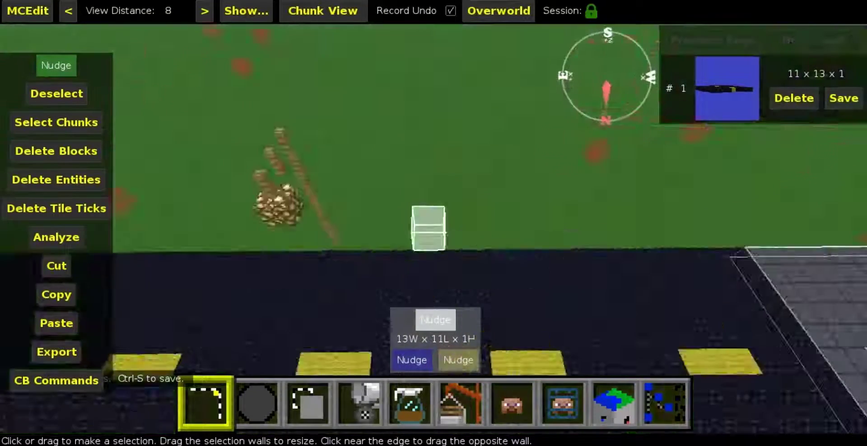
right_click(433, 223)
right_click(139, 118)
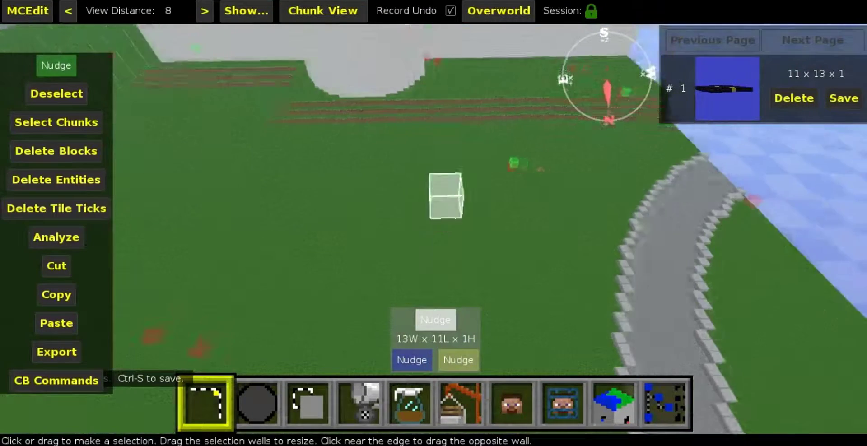
right_click(153, 140)
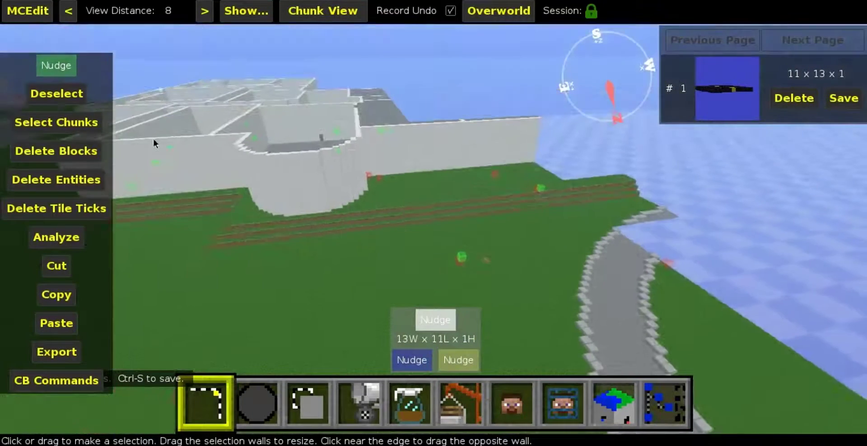
- Place the copied 13W x 11L x 1H road section on the black road beside the airport and import it there
right_click(515, 99)
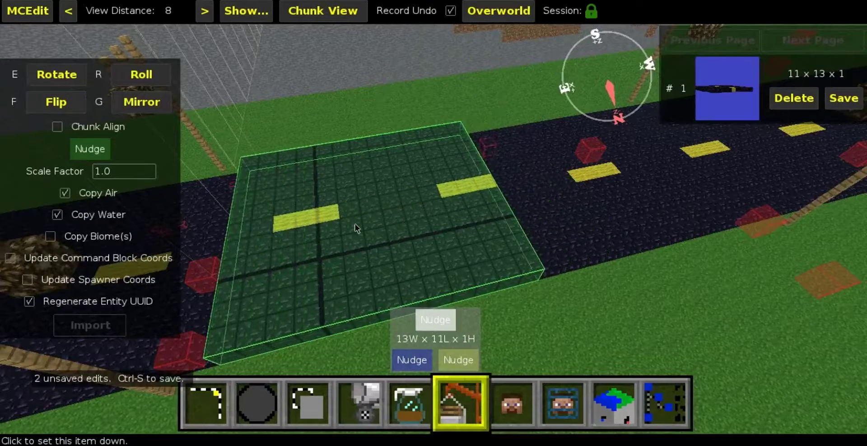
click(366, 224)
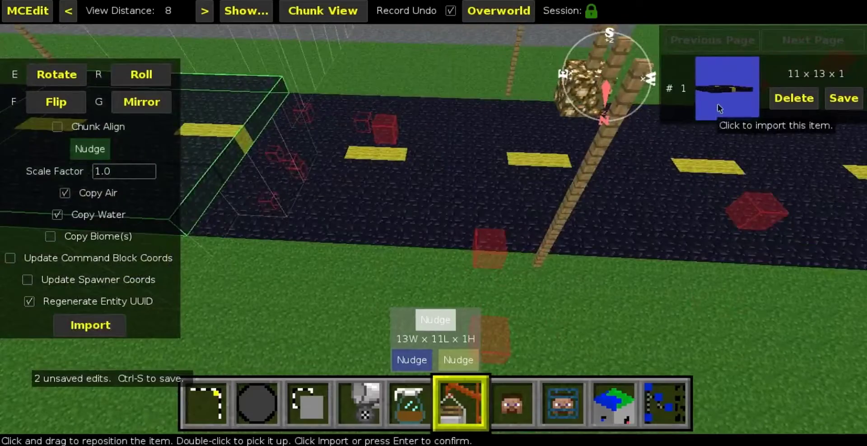
key(a)
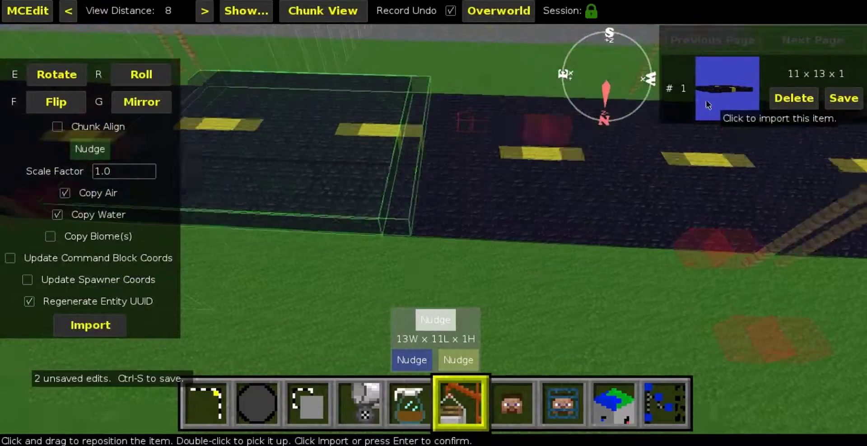
key(a)
right_drag(483, 234, 524, 234)
key(a)
key(d)
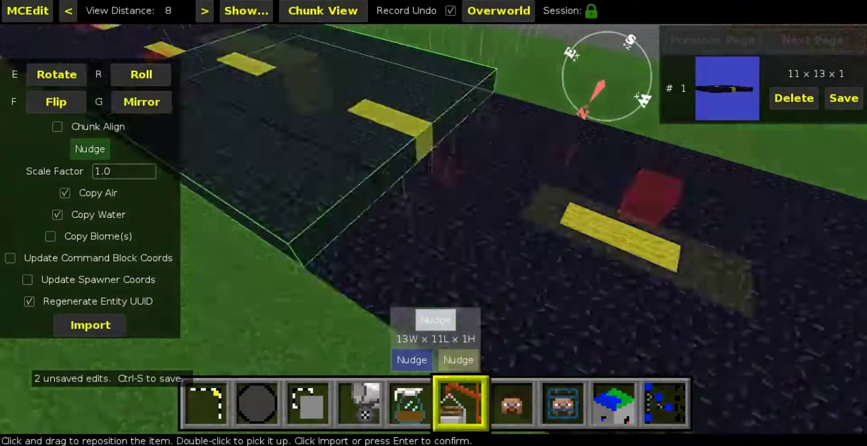
key(a)
right_click(546, 231)
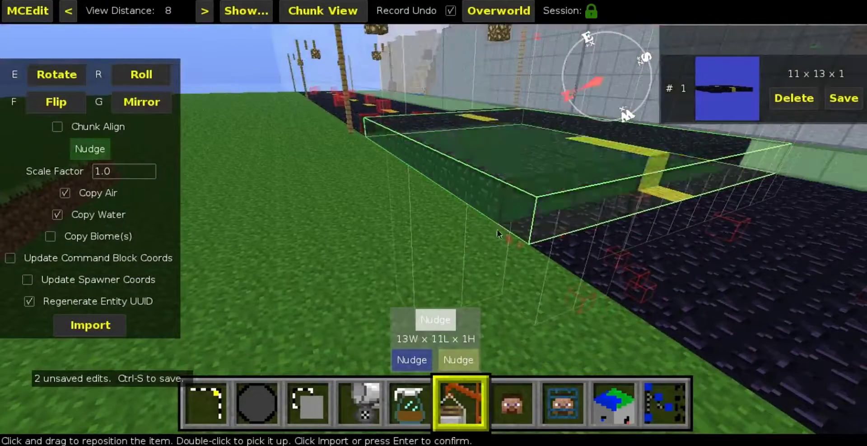
click(103, 324)
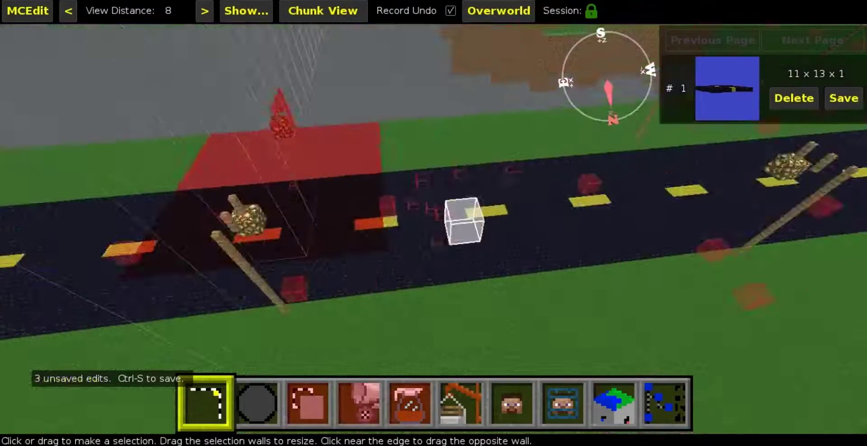
- Select one whole storey of the grey stone building from corner to corner as a 21W x 21L x 5H box
key(a)
key(space)
key(w)
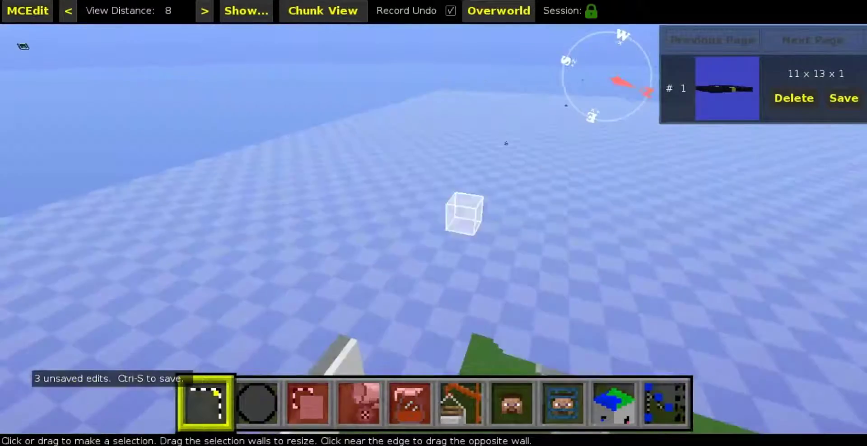
right_drag(289, 146, 379, 168)
right_drag(434, 229, 307, 172)
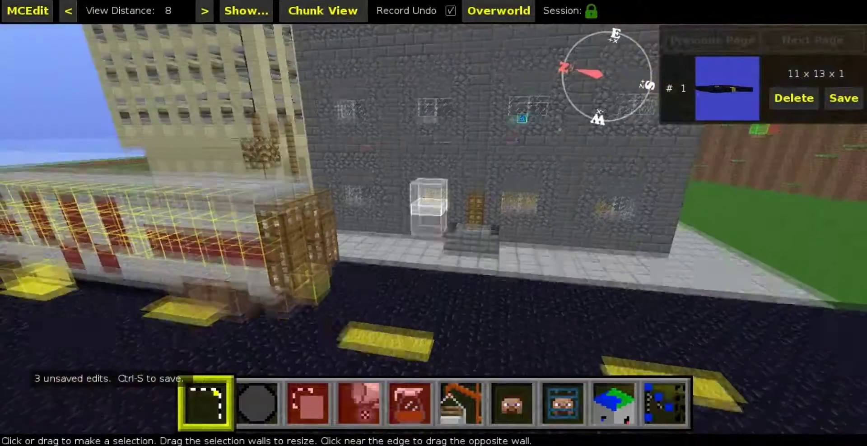
key(w)
click(251, 107)
key(space)
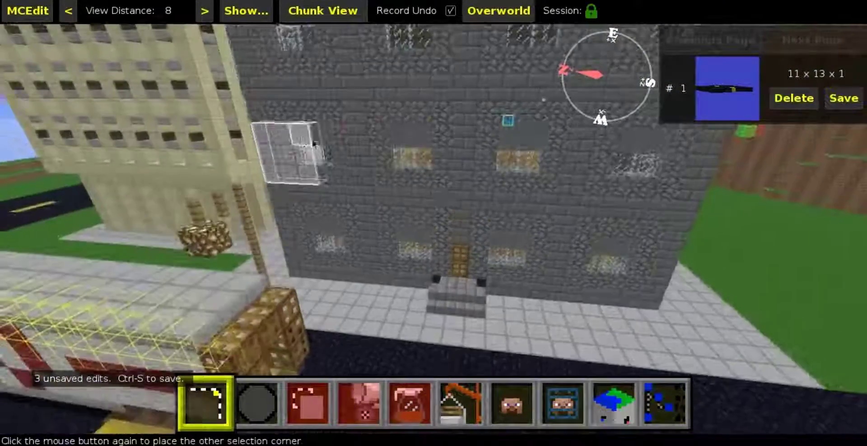
key(d)
right_drag(420, 118, 289, 100)
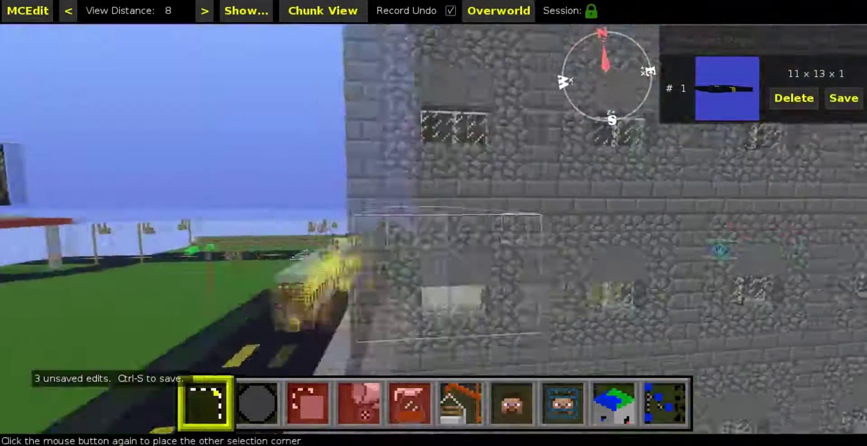
key(d)
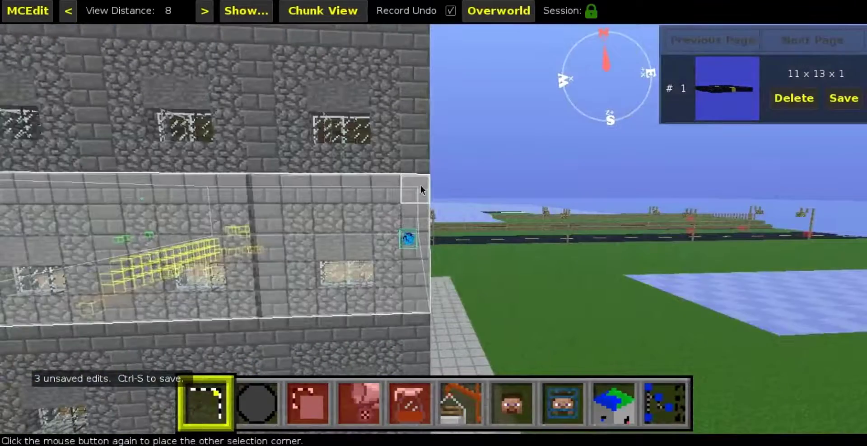
click(421, 186)
key(a)
right_drag(421, 187, 551, 198)
key(a)
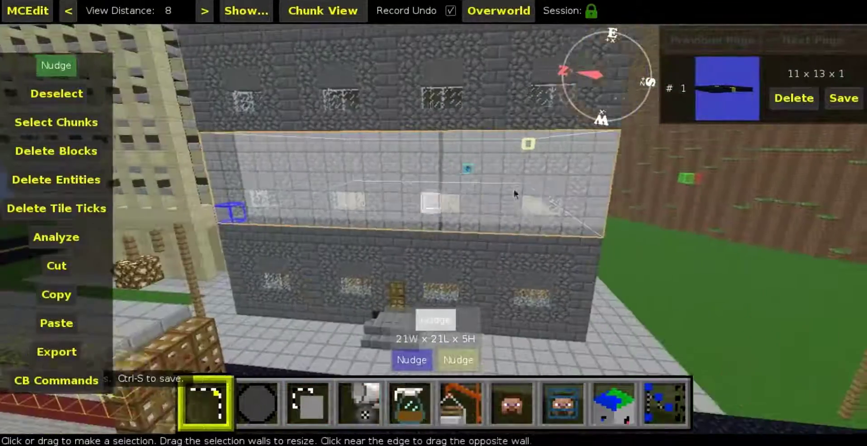
- Examine the upper floors of the stone building above the selected storey, and clear the selection
key(space)
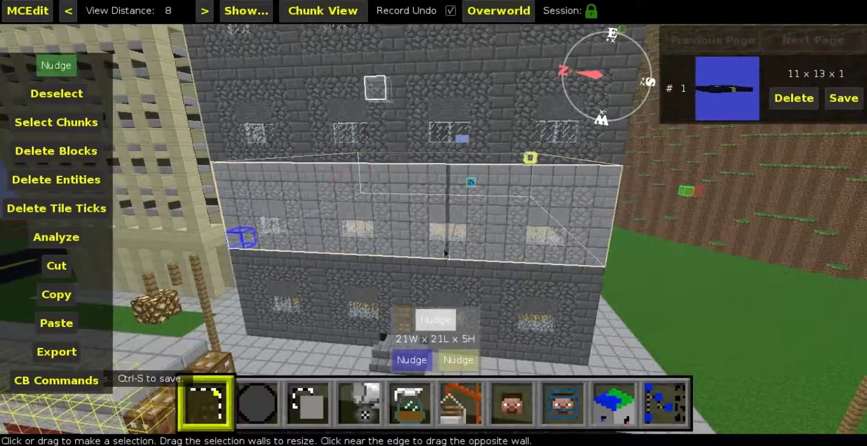
key(w)
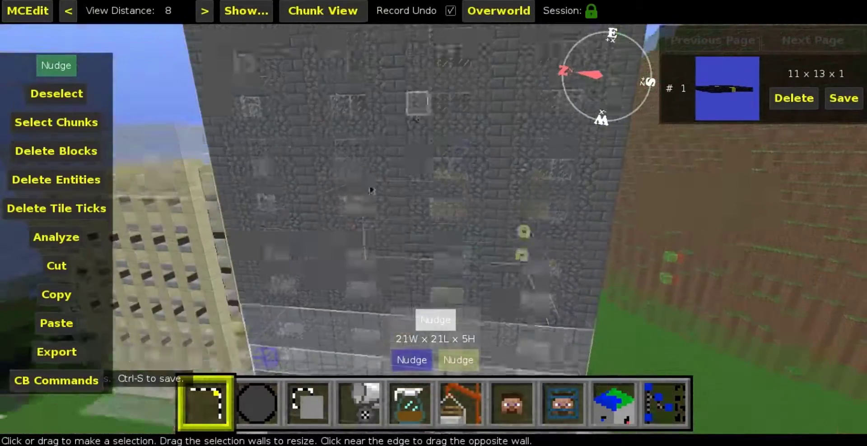
right_click(544, 226)
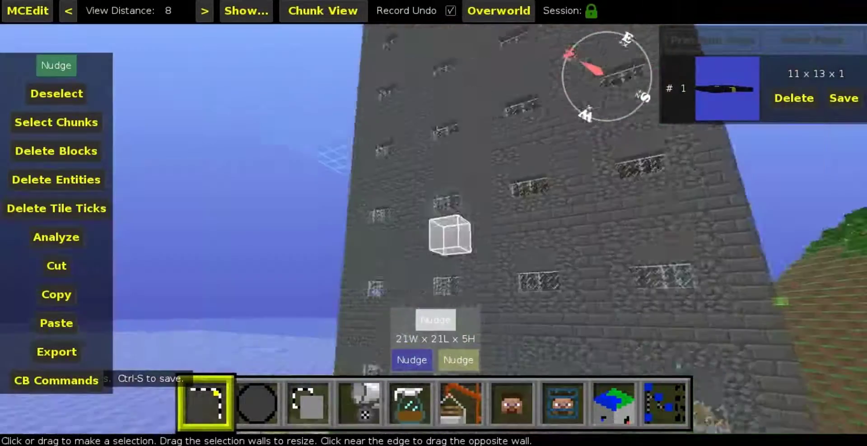
right_click(544, 226)
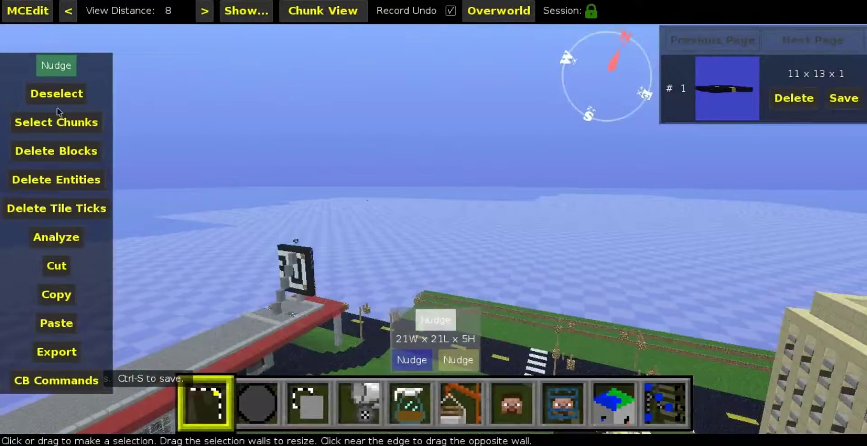
click(55, 101)
- Set the world's spawn point in the parking lot with the Move Spawn Point tool and jump the camera to it
right_click(161, 114)
key(w)
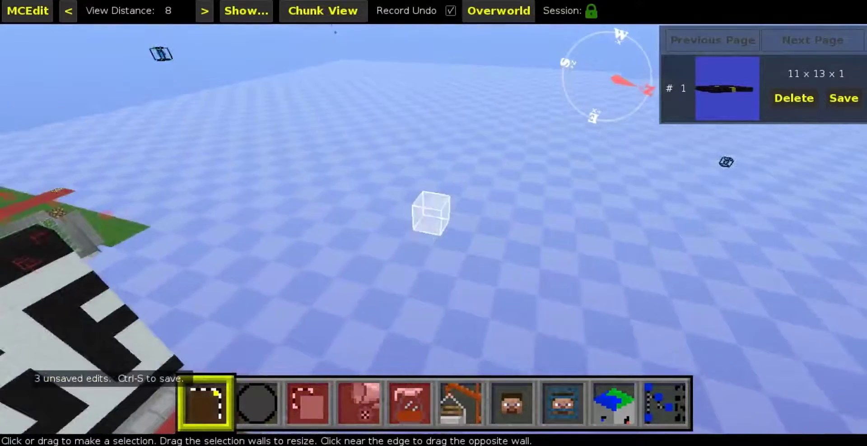
key(s)
right_click(546, 263)
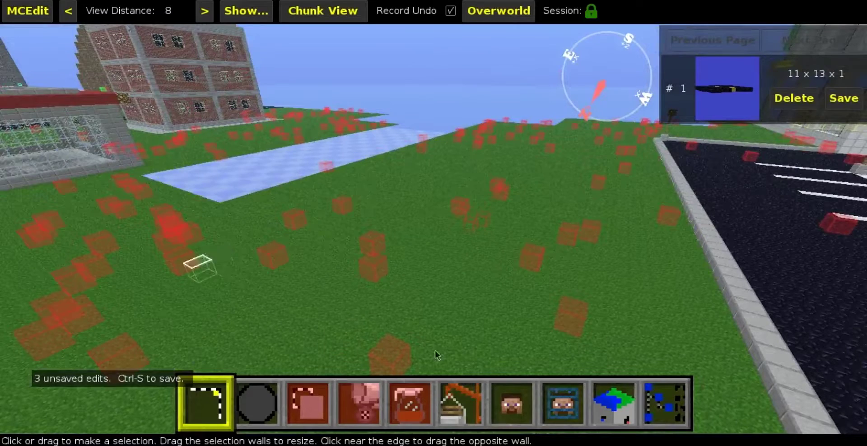
click(521, 414)
click(557, 394)
key(space)
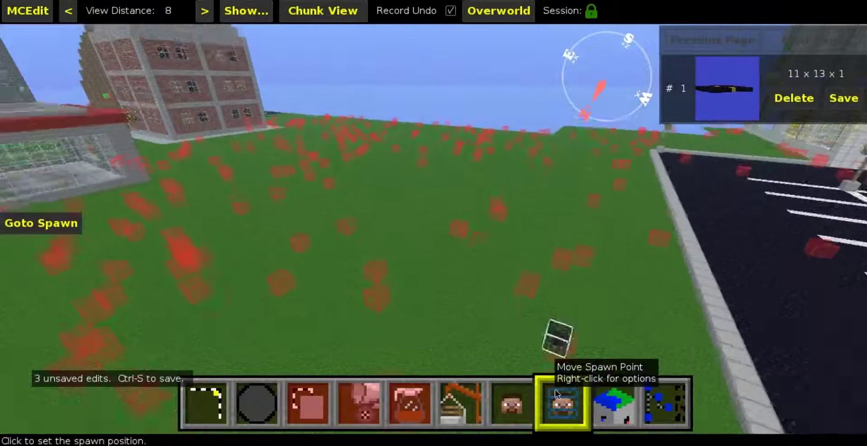
right_click(532, 337)
key(w)
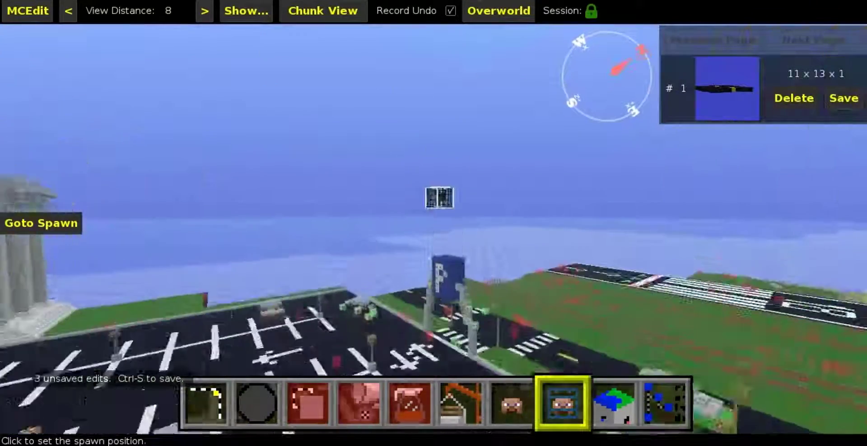
click(41, 223)
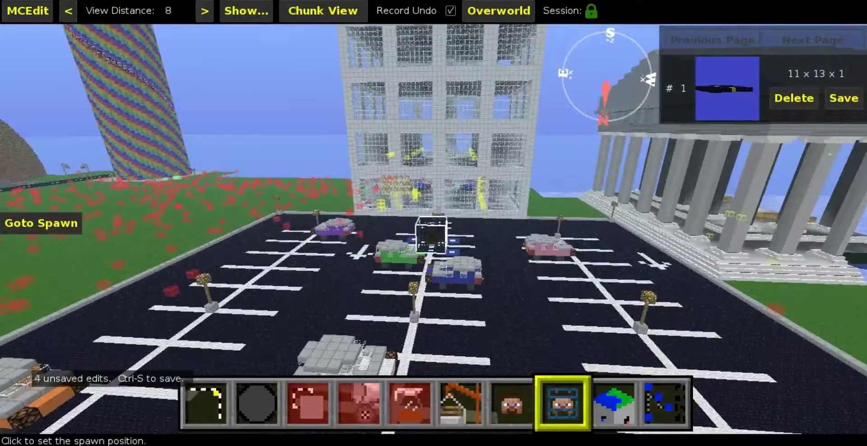
- Move the camera away over the parking lot and jump back to the spawn point
right_click(581, 309)
key(w)
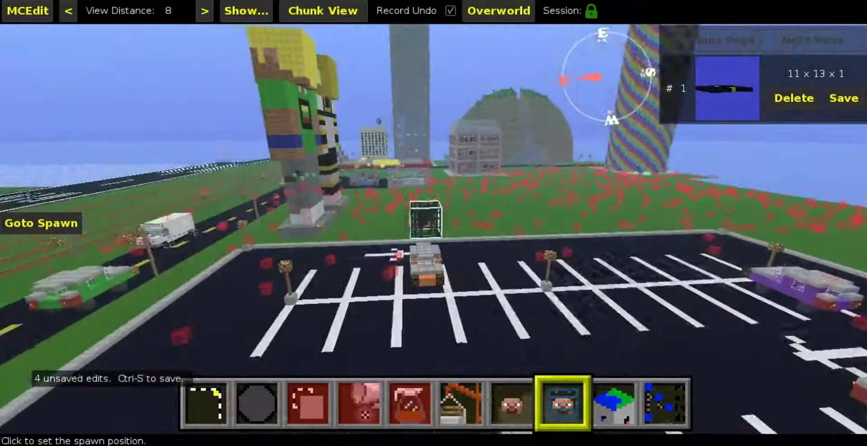
right_click(580, 308)
key(s)
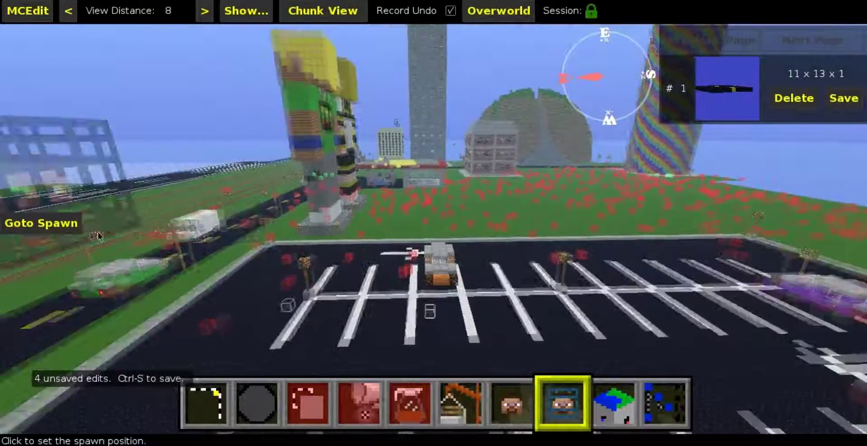
key(s)
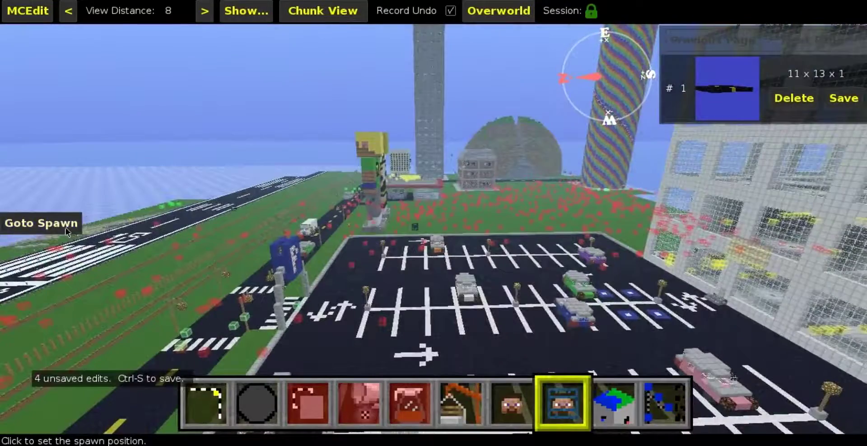
click(65, 228)
- Switch to the overhead chunk view and examine the separate pieces of land east of the city
right_click(65, 228)
key(w)
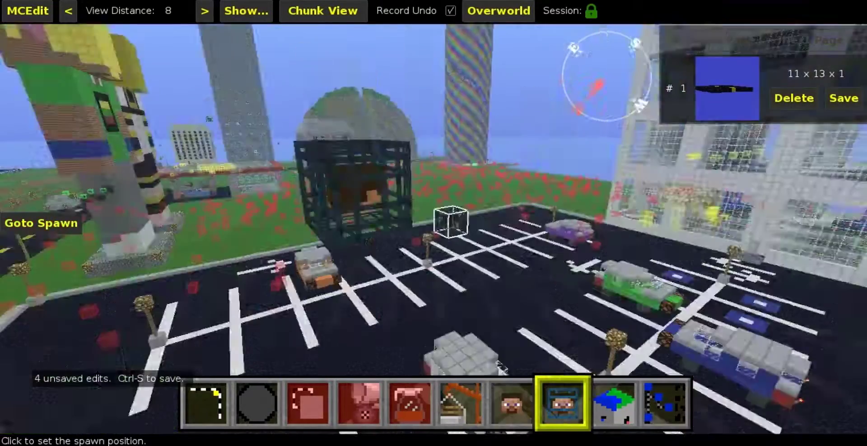
key(s)
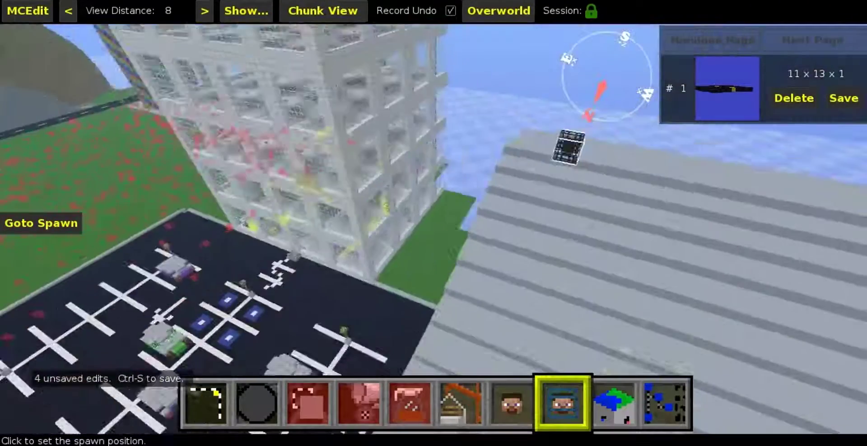
key(w)
key(d)
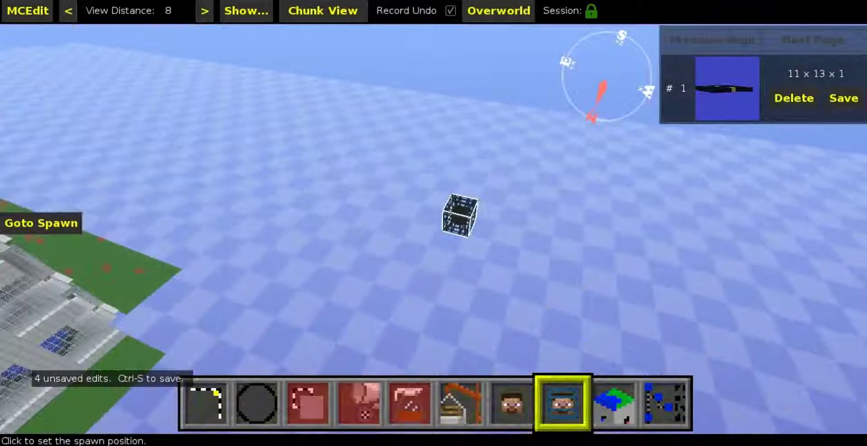
right_click(617, 308)
key(Tab)
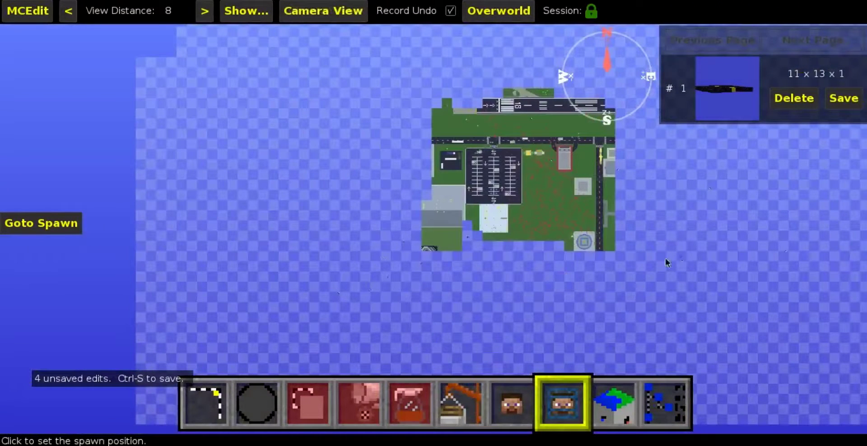
key(s)
key(d)
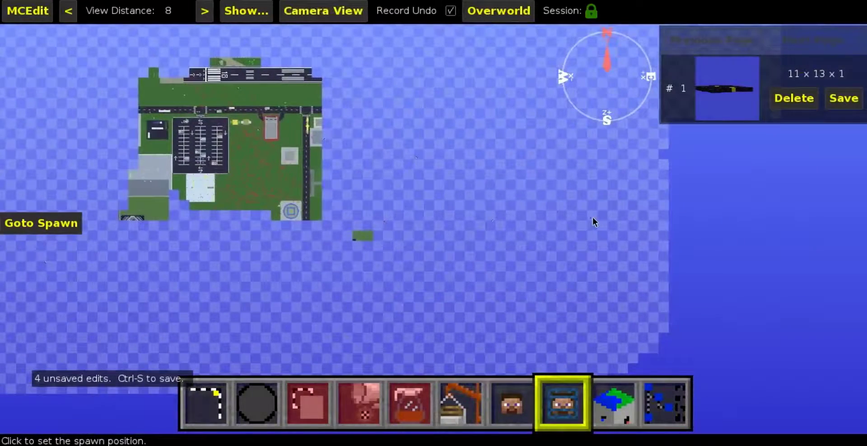
right_drag(592, 218, 408, 246)
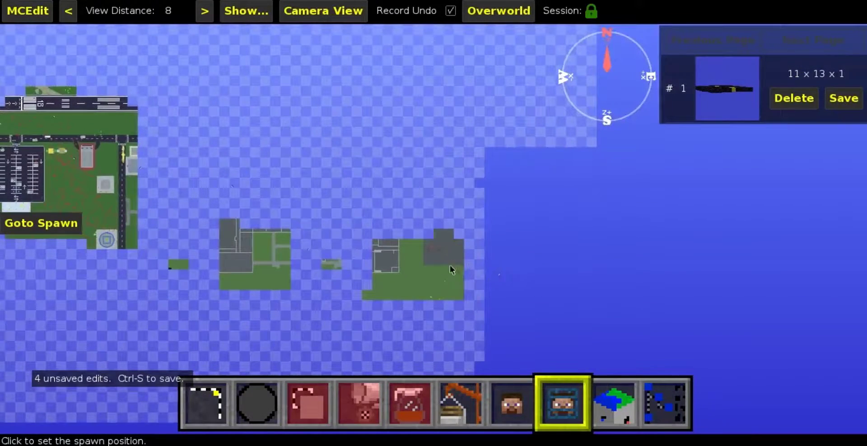
- Select the strip of 162 chunks along the map's eastern edge with the chunk tool and delete them permanently
key(9)
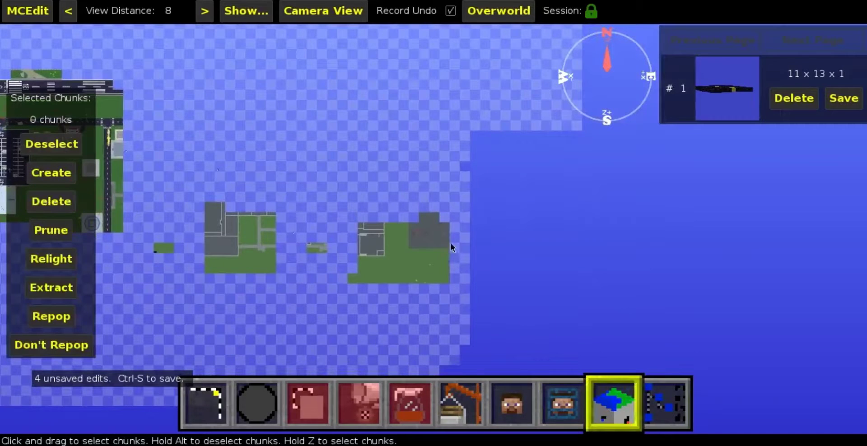
scroll(415, 280, up, 1)
key(s)
drag(407, 327, 472, 174)
scroll(467, 227, down, 5)
scroll(472, 174, up, 7)
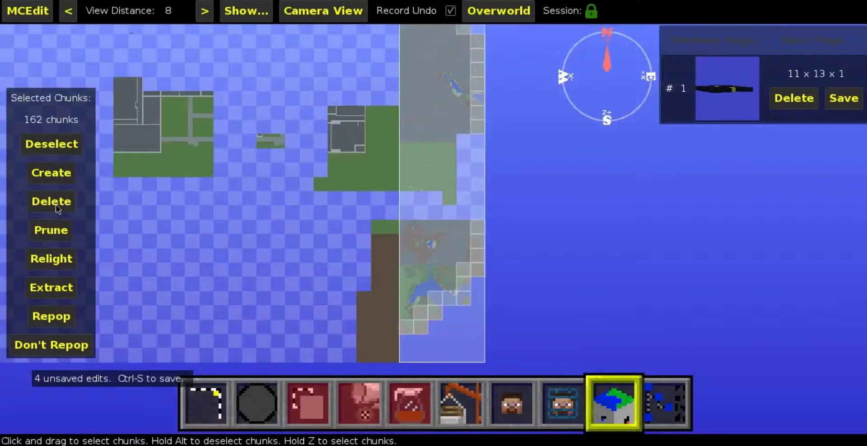
click(55, 205)
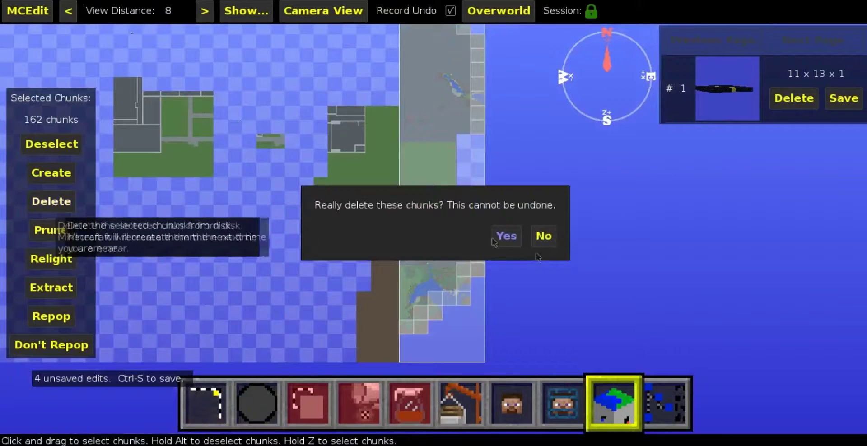
click(506, 236)
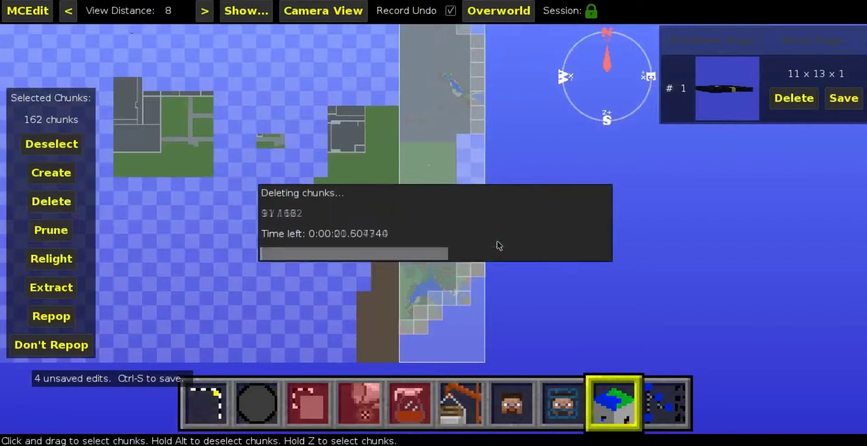
right_drag(516, 190, 521, 225)
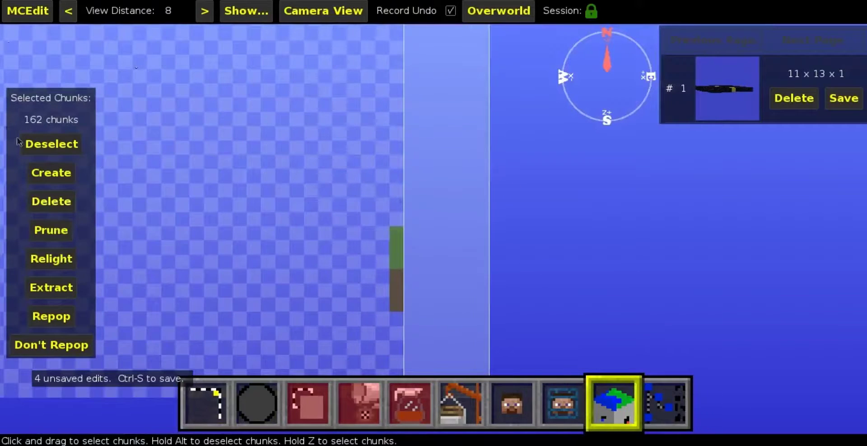
- Create new chunks in the selected 162-chunk strip using the Flatland generator with height 63 and grass enabled
click(42, 177)
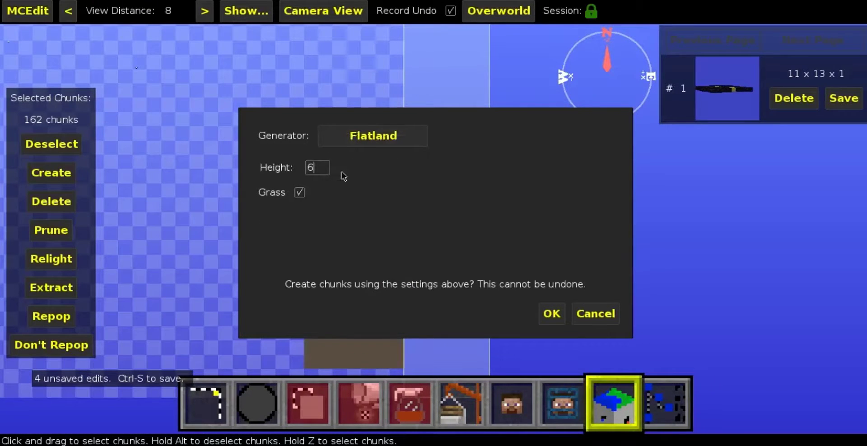
text(3)
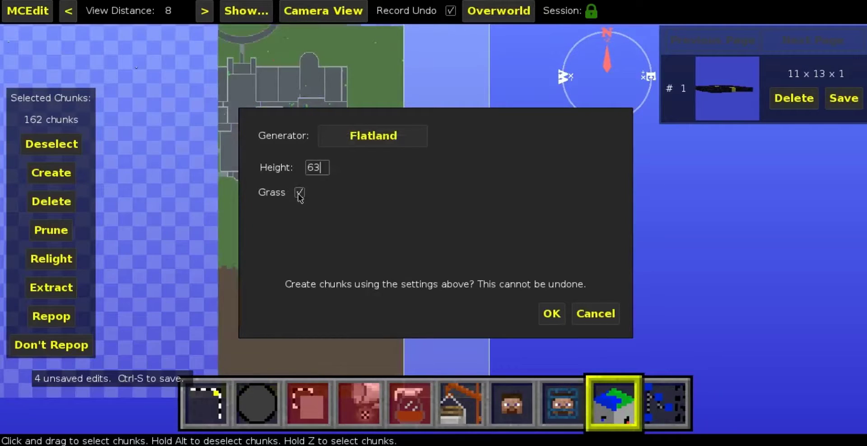
click(547, 315)
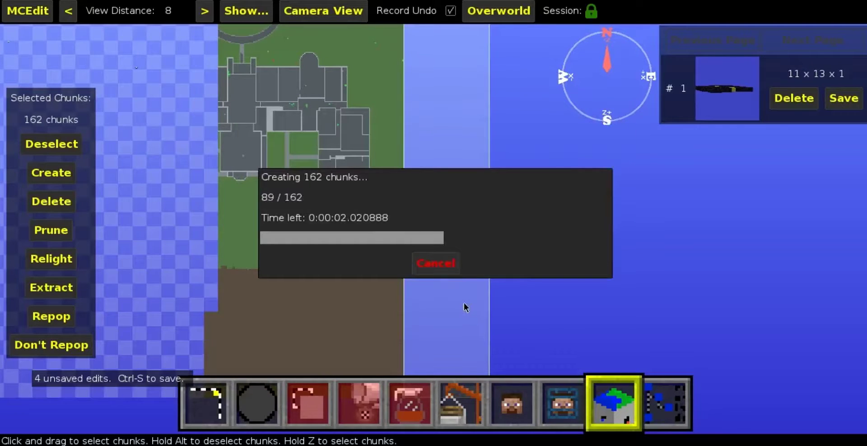
- Delete the stored 11 x 13 x 1 copy and clear the chunk selection
click(799, 100)
click(54, 144)
- Return to the 3D camera view and examine the flat grassland and the square pit cut into it
key(Tab)
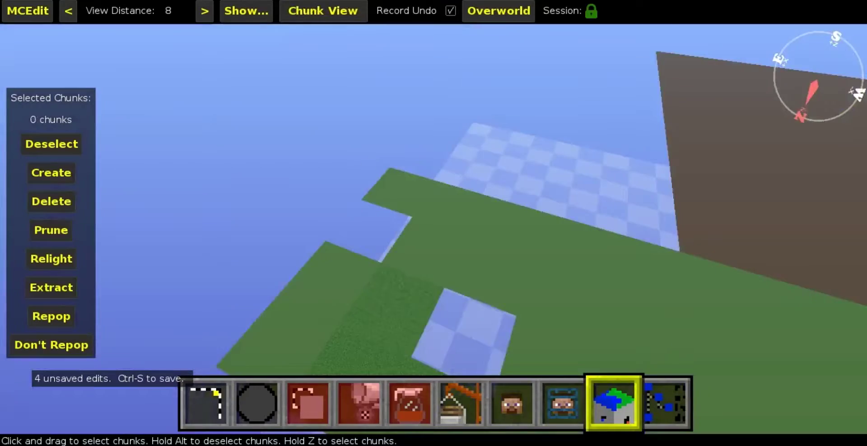
key(w)
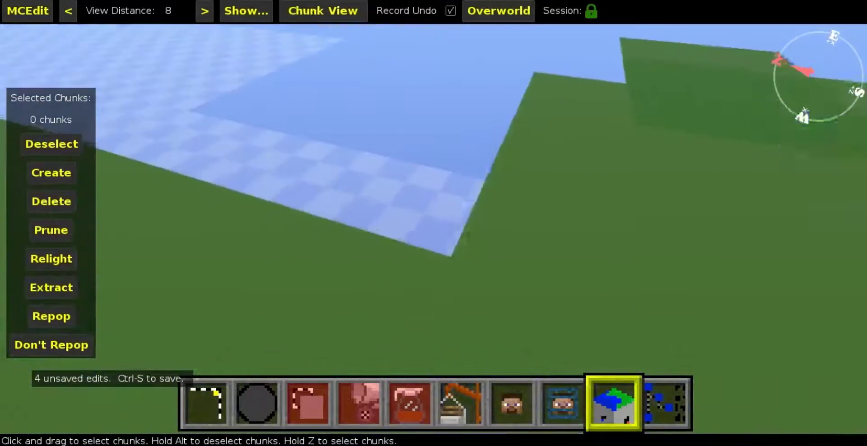
key(w)
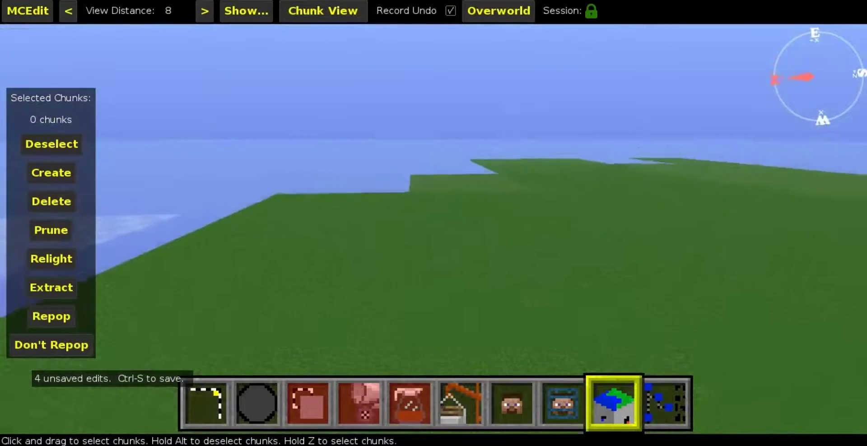
key(w)
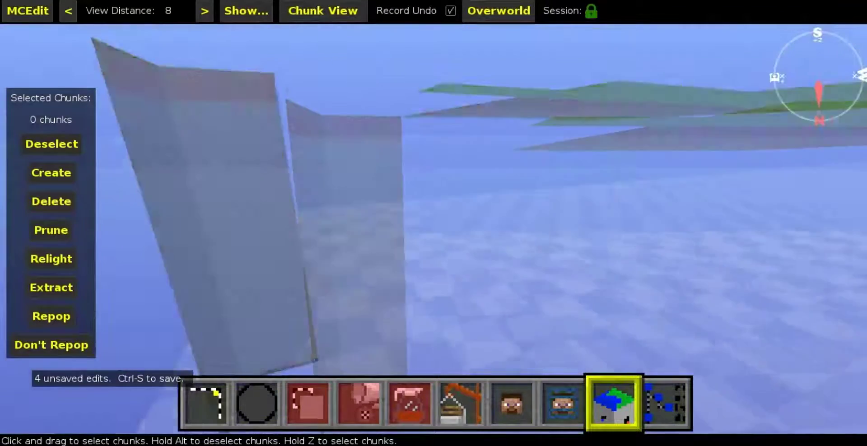
key(space)
key(w)
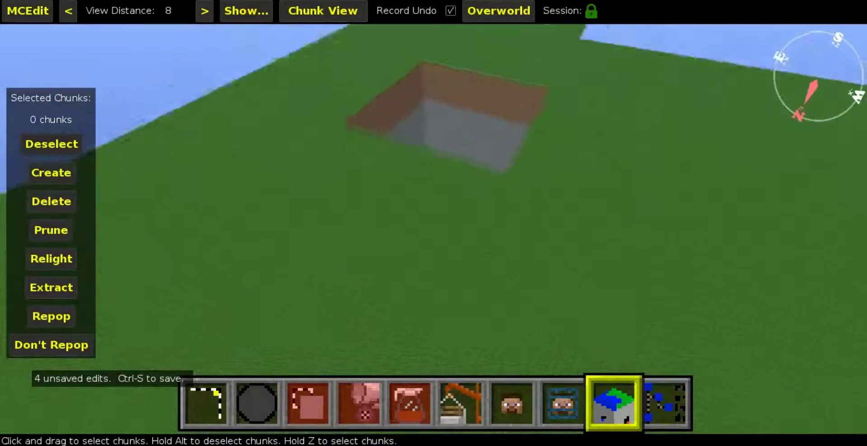
key(w)
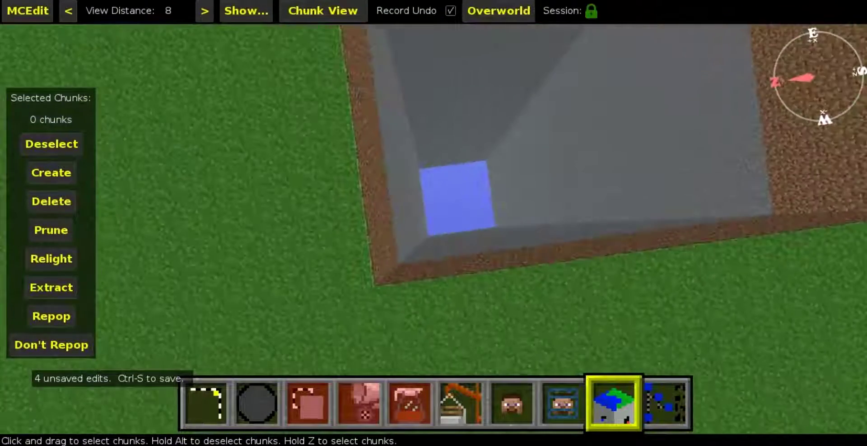
key(s)
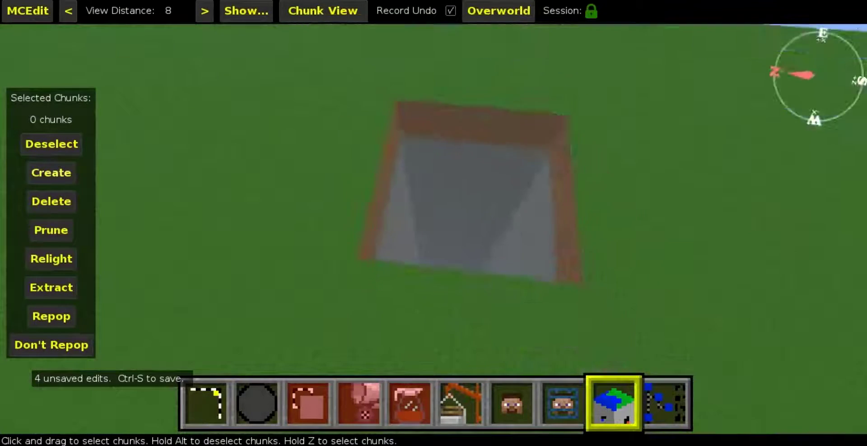
- Fly past the city's edge and examine the gaps between the detached grass and road pieces
right_click(682, 425)
key(a)
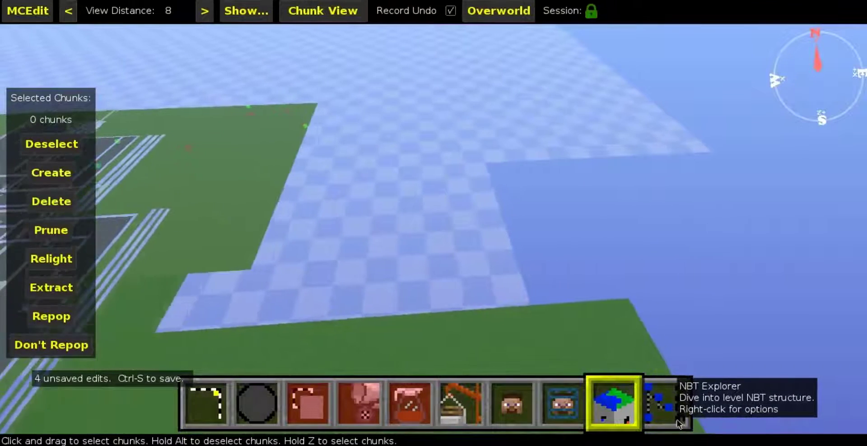
key(d)
key(w)
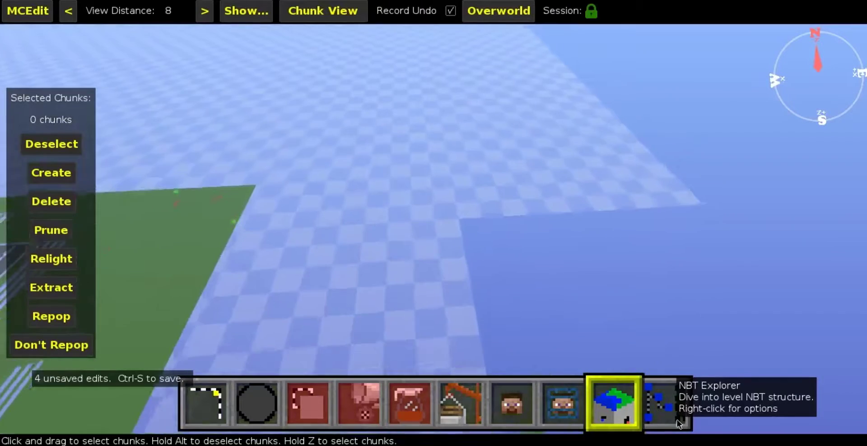
key(w)
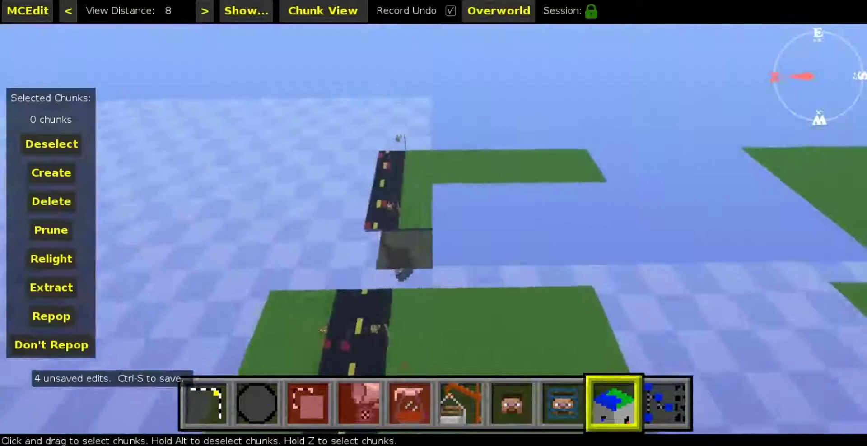
right_click(348, 256)
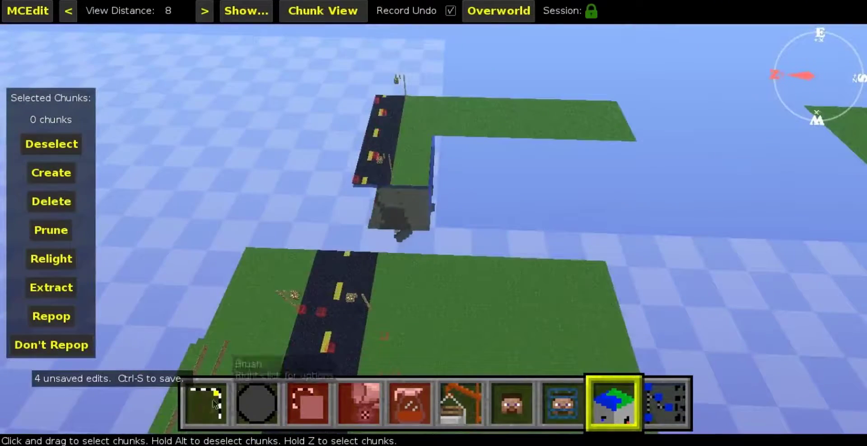
- Switch to the Select tool and examine the detached road pieces from above and from beneath the terrain
click(215, 405)
right_click(423, 266)
key(w)
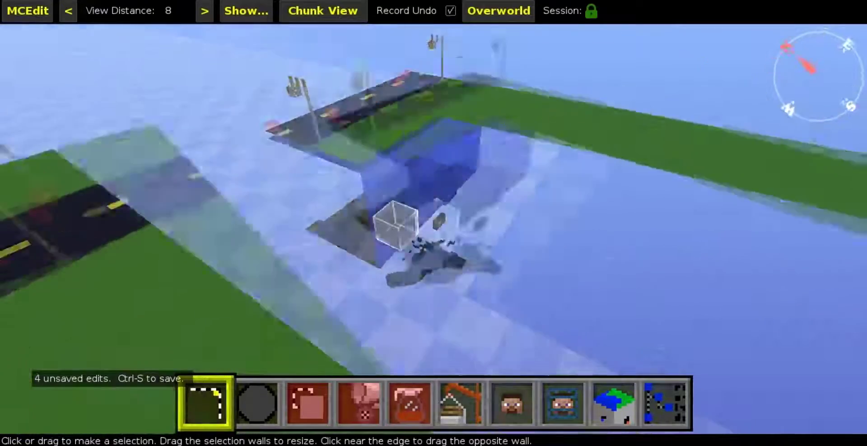
key(w)
key(d)
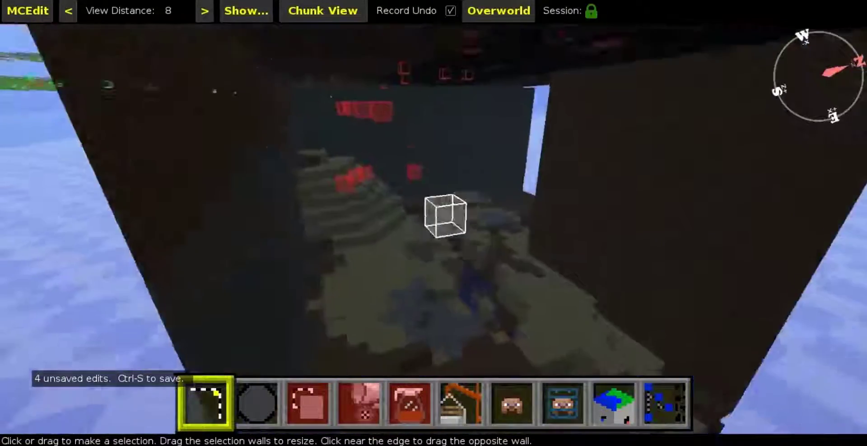
key(w)
key(space)
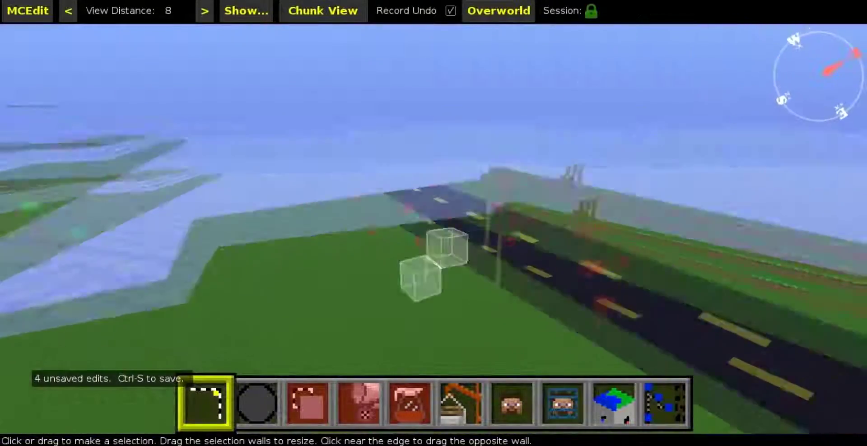
key(w)
key(i)
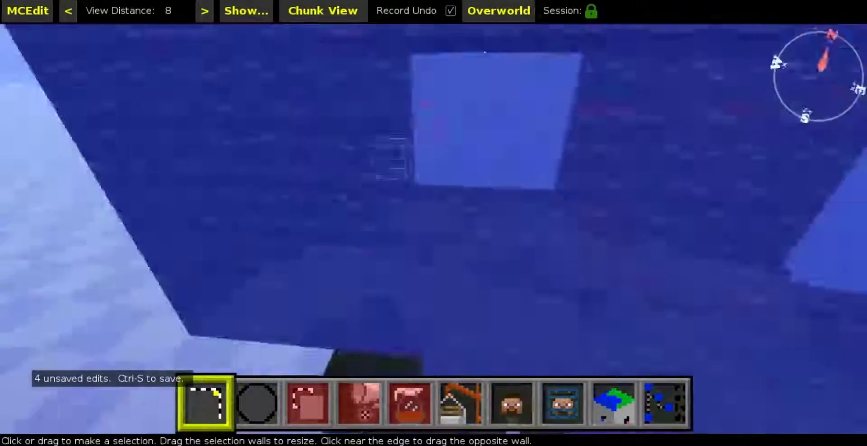
- Switch to the overhead chunk view and bring the isolated road and land pieces into view
key(Tab)
right_drag(414, 177, 574, 216)
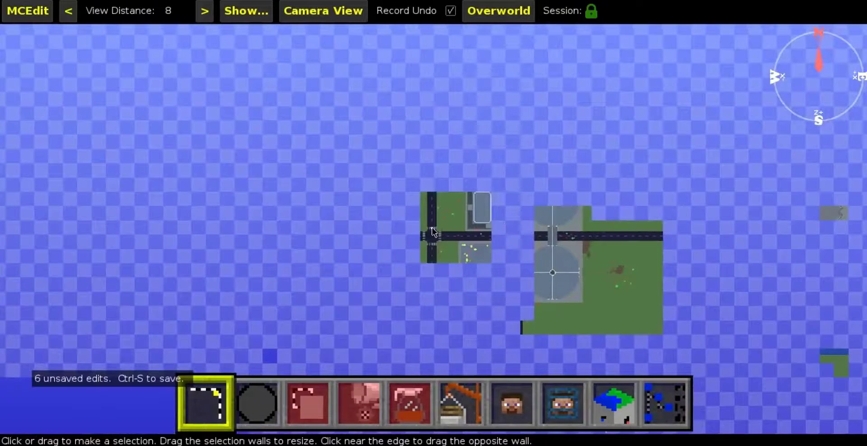